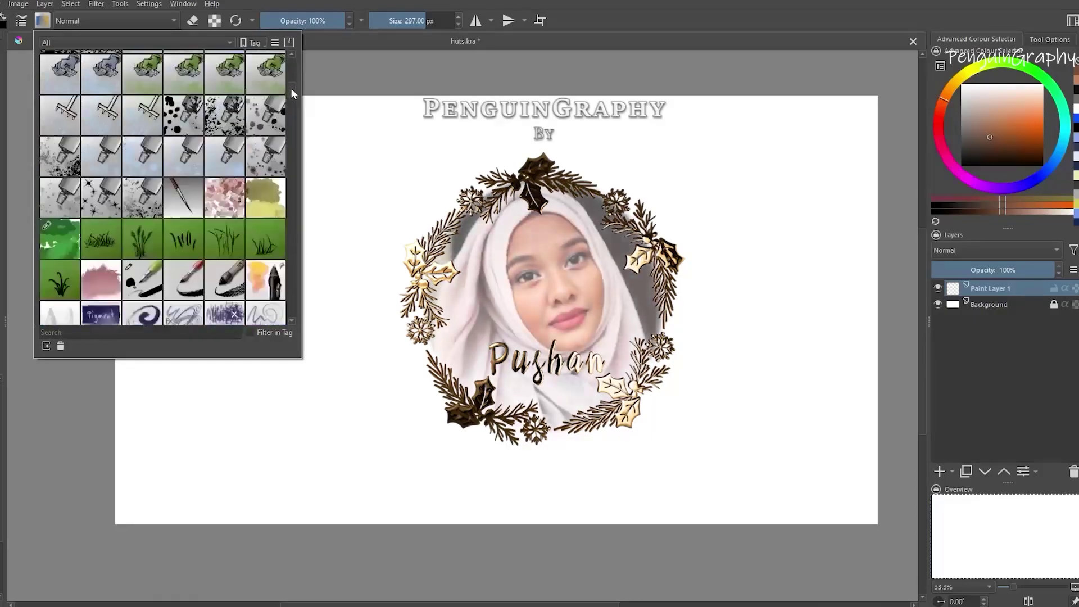
Paint leafy green land masses on both sides of the canvas and along its lower edge with the foliage brush at 1000 px
left_click(63, 257)
left_click(1011, 63)
left_click(1007, 123)
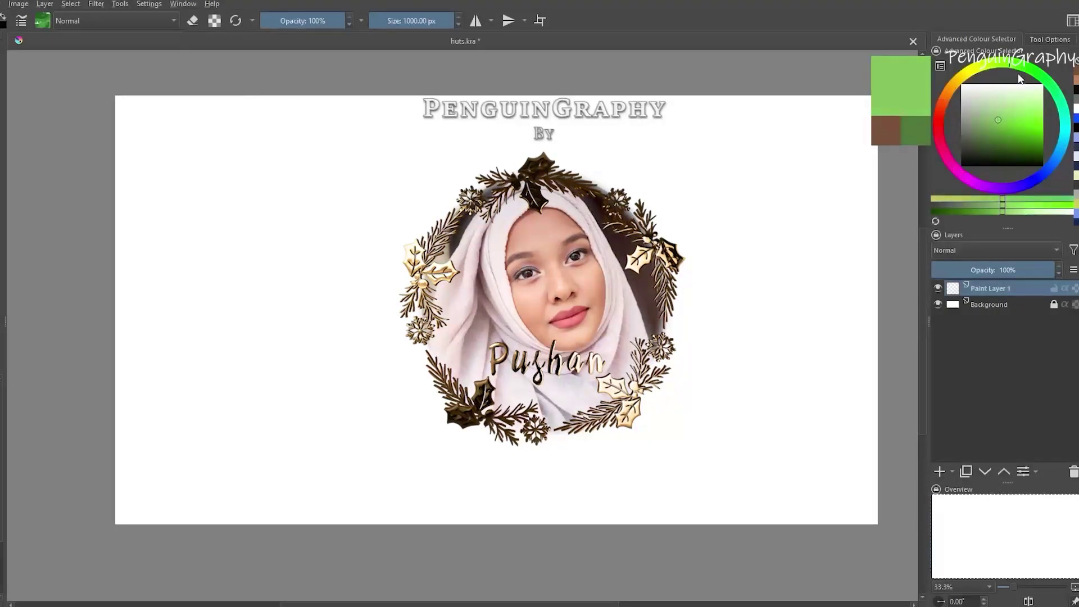
left_click(990, 125)
mouse_move(127, 427)
left_mouse_down()
mouse_move(251, 433)
mouse_move(314, 394)
left_mouse_up()
mouse_move(219, 371)
left_mouse_down()
mouse_move(202, 388)
mouse_move(152, 385)
mouse_move(191, 425)
mouse_move(257, 421)
mouse_move(168, 495)
mouse_move(106, 402)
mouse_move(184, 420)
mouse_move(230, 365)
mouse_move(360, 433)
mouse_move(441, 427)
mouse_move(188, 490)
mouse_move(287, 506)
mouse_move(169, 512)
mouse_move(124, 478)
mouse_move(358, 417)
left_mouse_up()
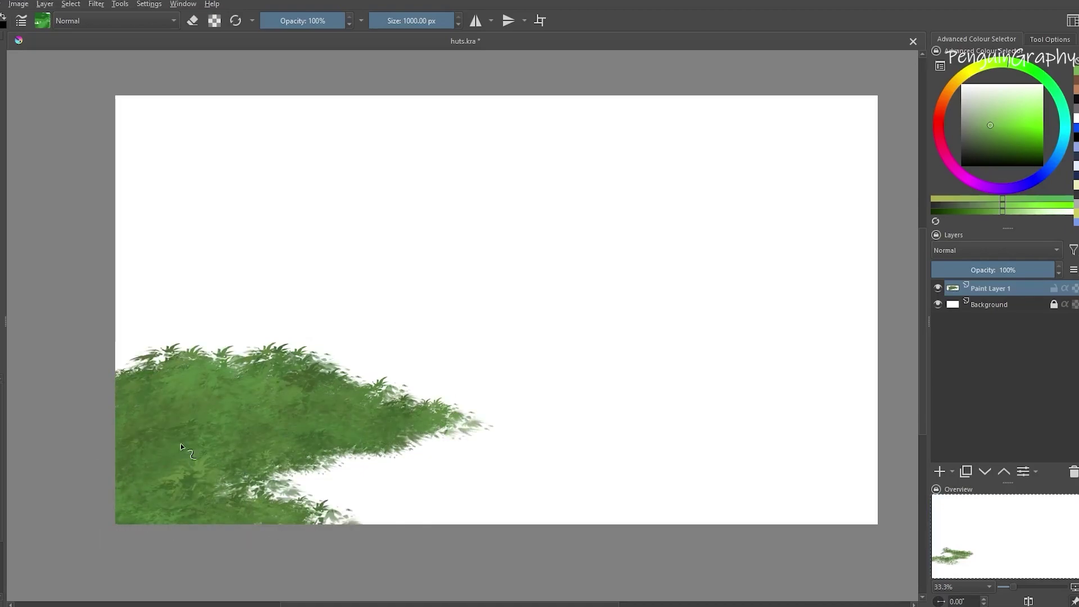
mouse_move(860, 351)
left_mouse_down()
mouse_move(602, 361)
mouse_move(787, 444)
mouse_move(703, 508)
mouse_move(540, 534)
mouse_move(843, 533)
mouse_move(832, 394)
mouse_move(753, 405)
mouse_move(808, 346)
mouse_move(758, 398)
mouse_move(833, 506)
mouse_move(893, 472)
mouse_move(855, 292)
mouse_move(766, 280)
mouse_move(647, 315)
mouse_move(562, 315)
mouse_move(808, 329)
mouse_move(778, 286)
mouse_move(799, 337)
mouse_move(607, 337)
mouse_move(568, 365)
mouse_move(518, 375)
mouse_move(684, 357)
mouse_move(844, 306)
mouse_move(624, 292)
mouse_move(493, 375)
left_mouse_up()
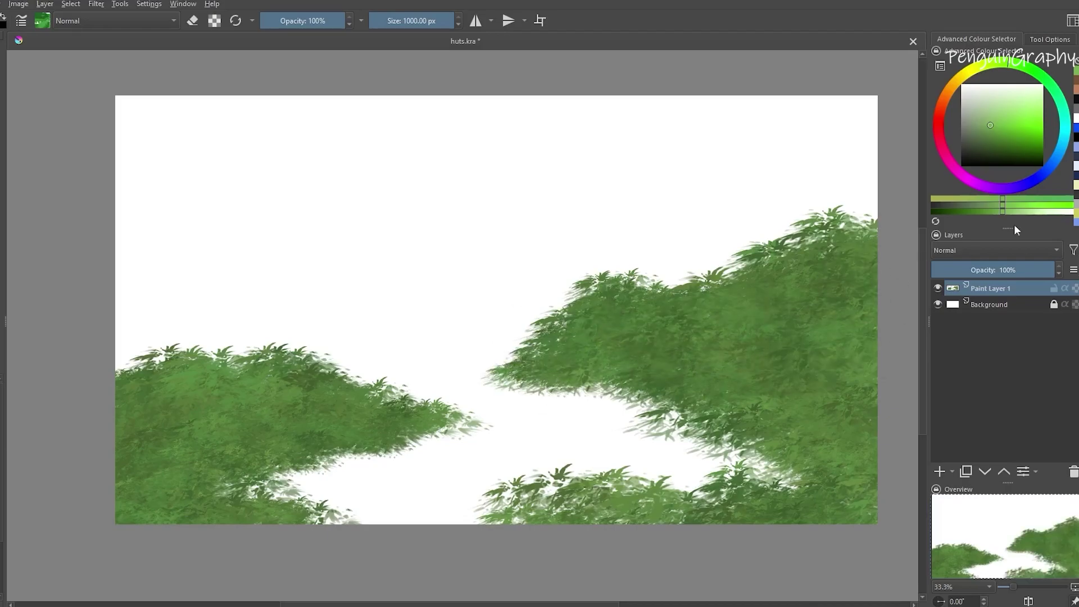
Add a paint layer beneath the foliage and fill the water area in turquoise with the textured square-dab brush
left_click(990, 305)
left_click(940, 471)
left_click(1064, 128)
left_click(1000, 125)
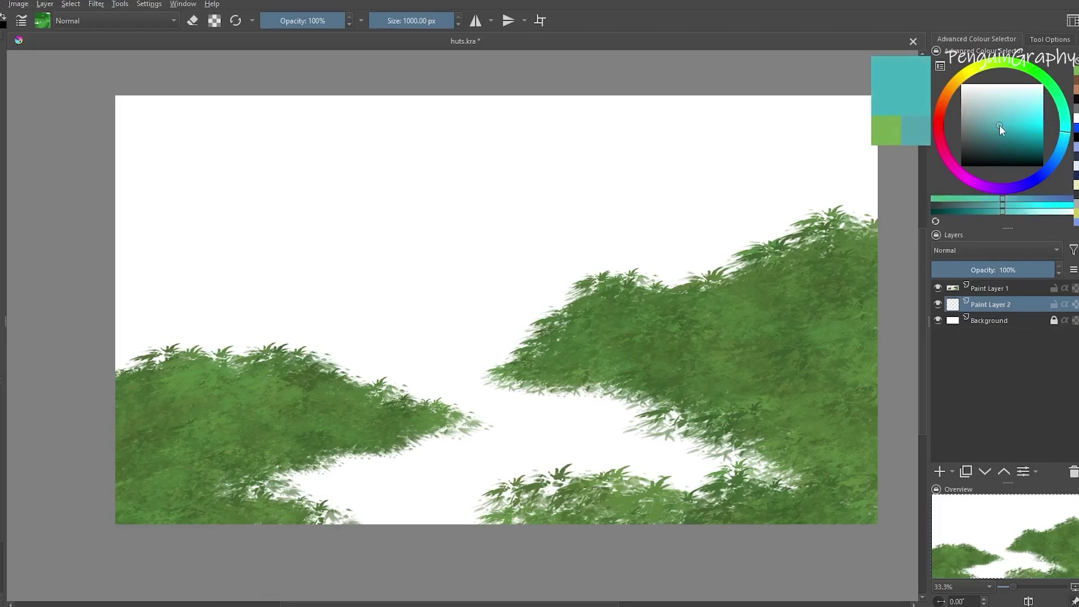
left_click(43, 21)
left_click(223, 233)
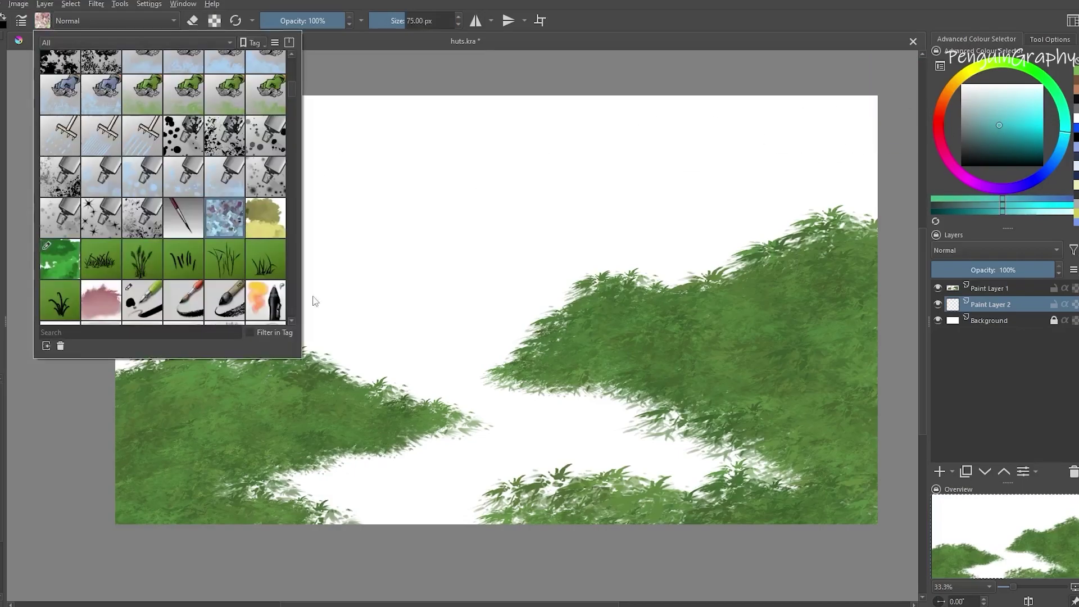
left_click_drag(314, 486, 473, 489)
mouse_move(330, 515)
left_mouse_down()
mouse_move(442, 527)
mouse_move(371, 478)
mouse_move(705, 464)
mouse_move(562, 413)
mouse_move(589, 415)
mouse_move(140, 360)
mouse_move(495, 337)
mouse_move(115, 354)
mouse_move(651, 525)
mouse_move(343, 522)
left_mouse_up()
Smooth the blocky water texture with the blending brush at 297 px
left_click(42, 21)
scroll(278, 186, "down", 5)
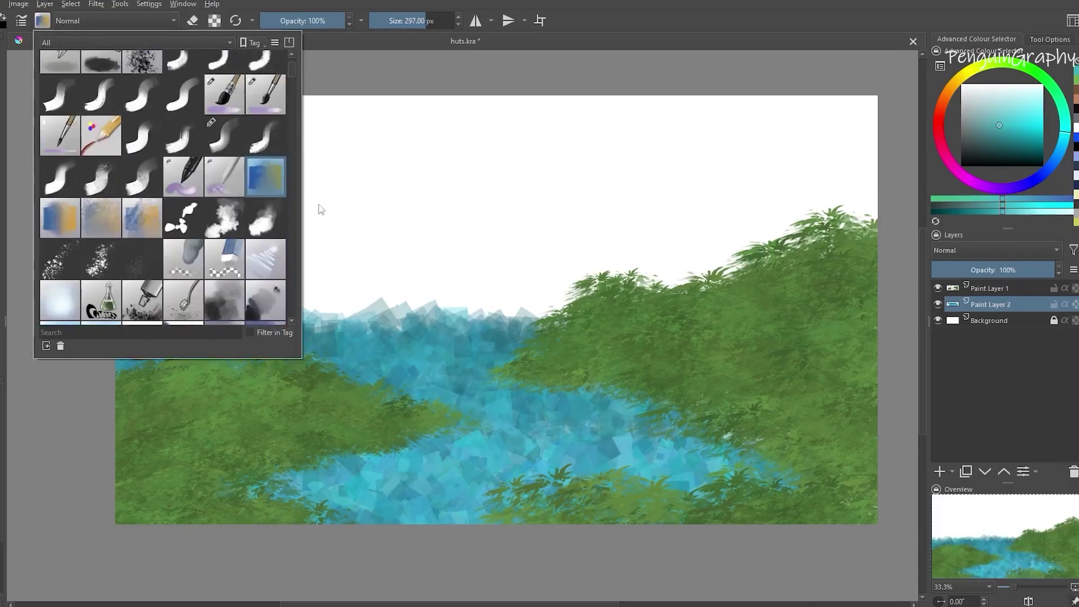
left_click(278, 187)
mouse_move(554, 474)
left_mouse_down()
mouse_move(720, 470)
mouse_move(654, 485)
mouse_move(562, 423)
mouse_move(419, 455)
mouse_move(580, 383)
left_mouse_up()
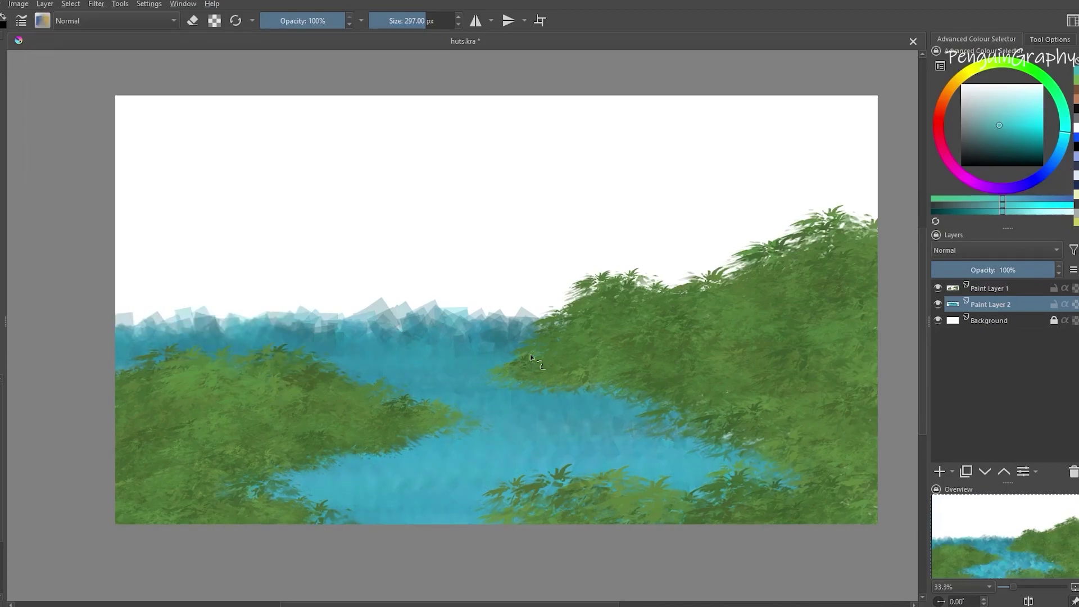
Paint horizontal turquoise strokes over the foreground and middle water with the wet paint brush at 73.88 px
left_click(42, 21)
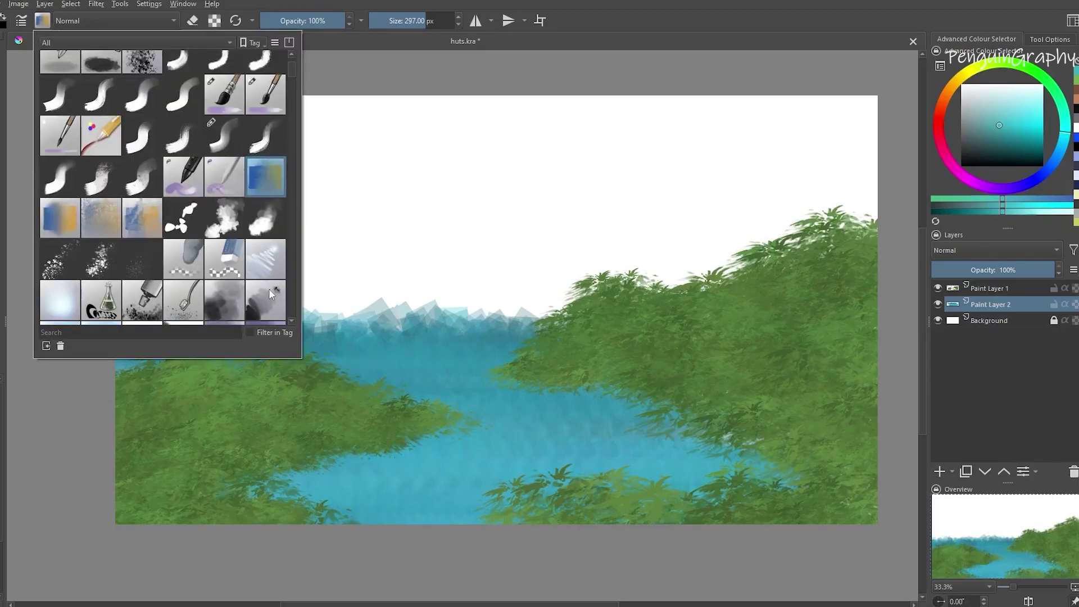
left_click(97, 211)
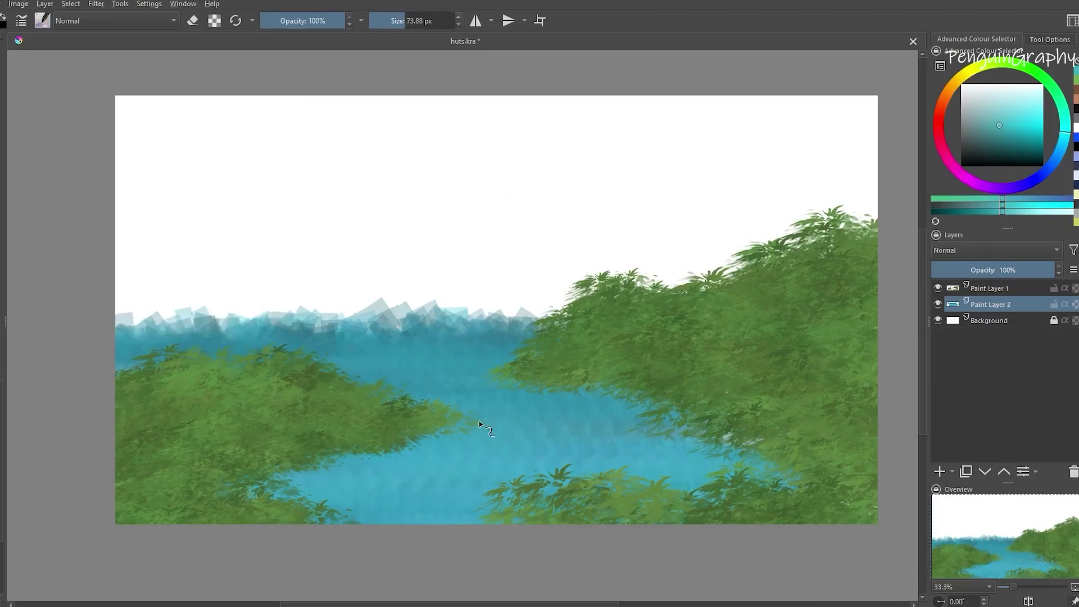
mouse_move(345, 510)
left_mouse_down()
mouse_move(388, 469)
mouse_move(731, 443)
mouse_move(509, 420)
mouse_move(650, 445)
left_mouse_up()
left_click_drag(491, 528, 306, 509)
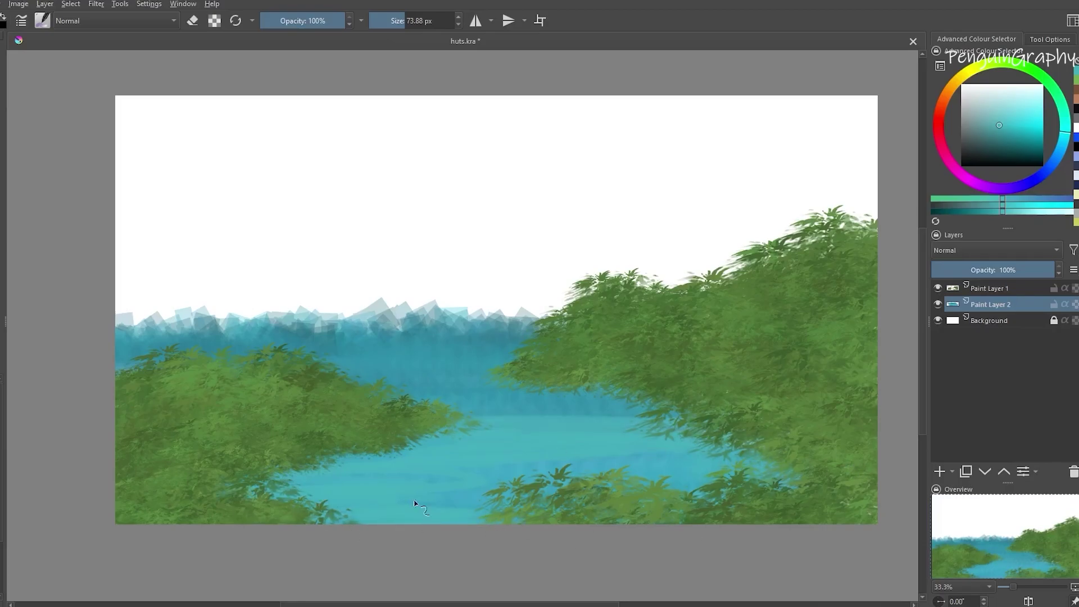
left_click_drag(495, 417, 633, 407)
Shift the colour to a deeper blue and paint the distant water and patches of the foreground water
left_click(1030, 199)
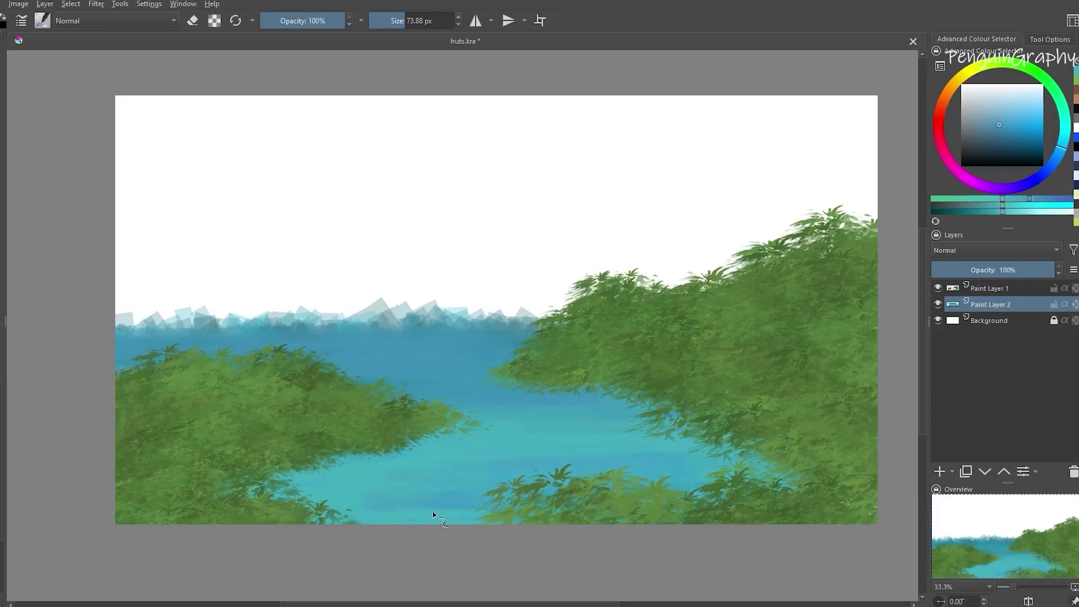
left_click_drag(676, 503, 781, 478)
mouse_move(171, 322)
left_mouse_down()
mouse_move(183, 325)
mouse_move(86, 330)
mouse_move(537, 308)
mouse_move(630, 322)
mouse_move(86, 337)
mouse_move(128, 317)
mouse_move(472, 306)
mouse_move(121, 318)
left_mouse_up()
Blend the upper edge of the sea into a soft horizon with the 297 px blending brush
left_click(47, 19)
left_click(262, 176)
left_click(531, 283)
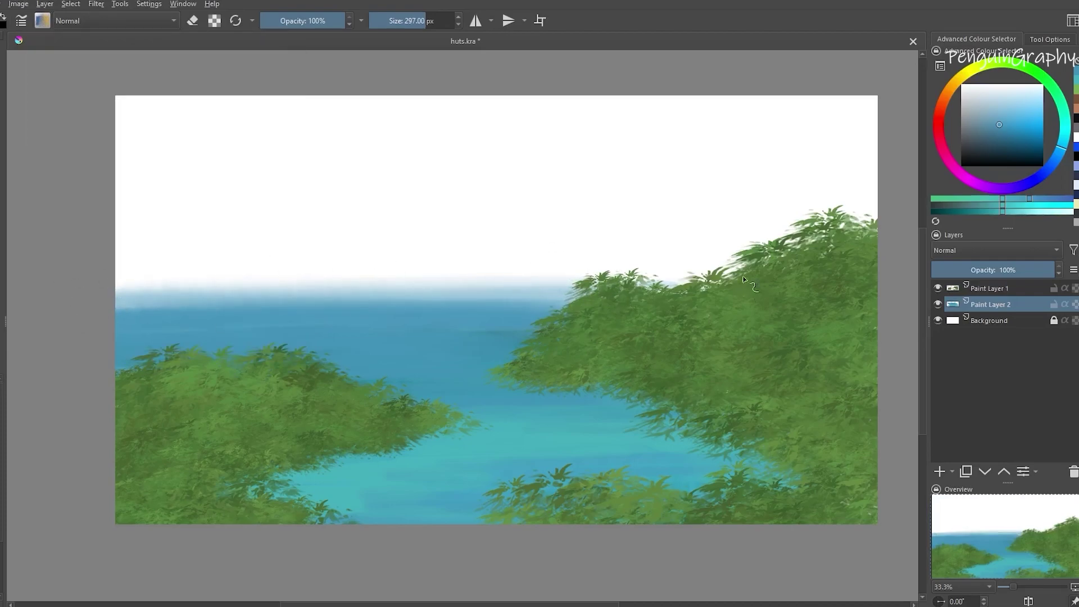
Return to the wet paint brush, set its size to 107.54 px and try a stroke across the distant water
key("F6")
key("slash")
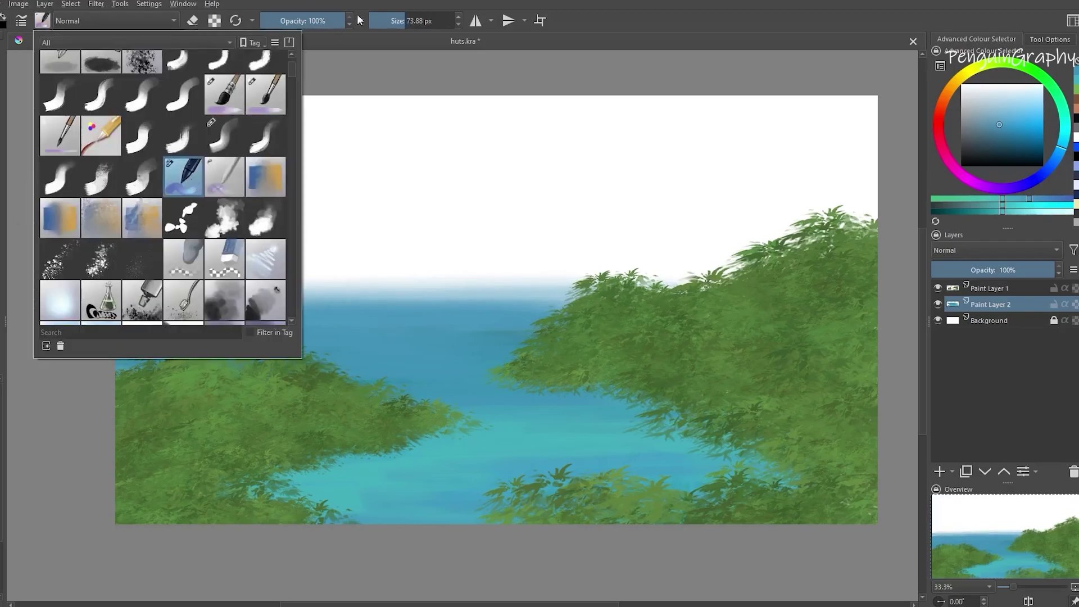
left_click(21, 21)
left_click(925, 88)
left_click(409, 20)
left_click_drag(344, 309, 127, 316)
key("ctrl+z")
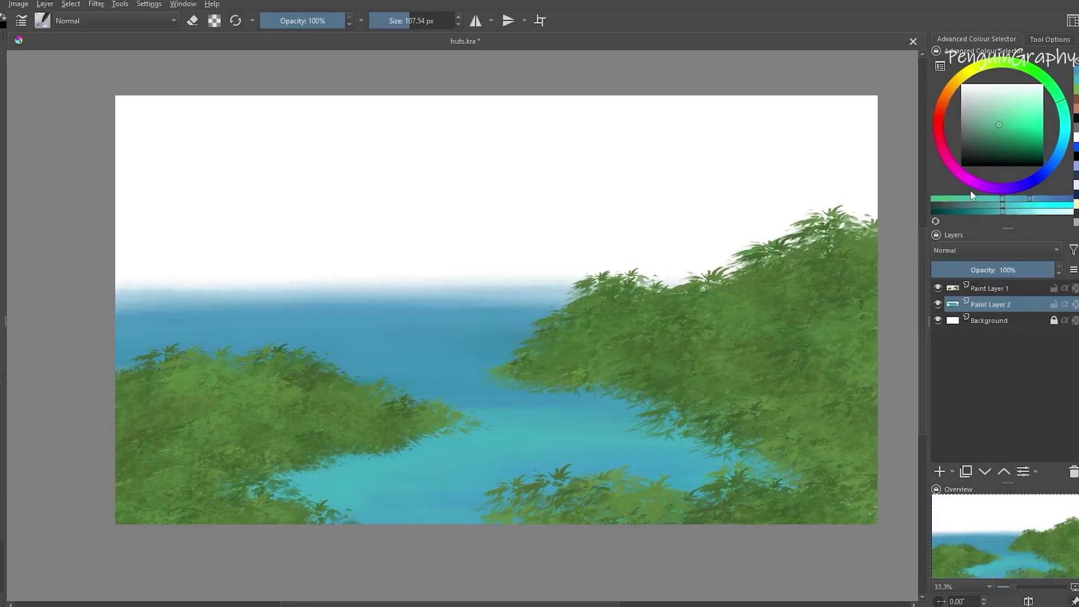
Paint bright sea-green highlights on the middle, foreground and distant water
left_click(1017, 119)
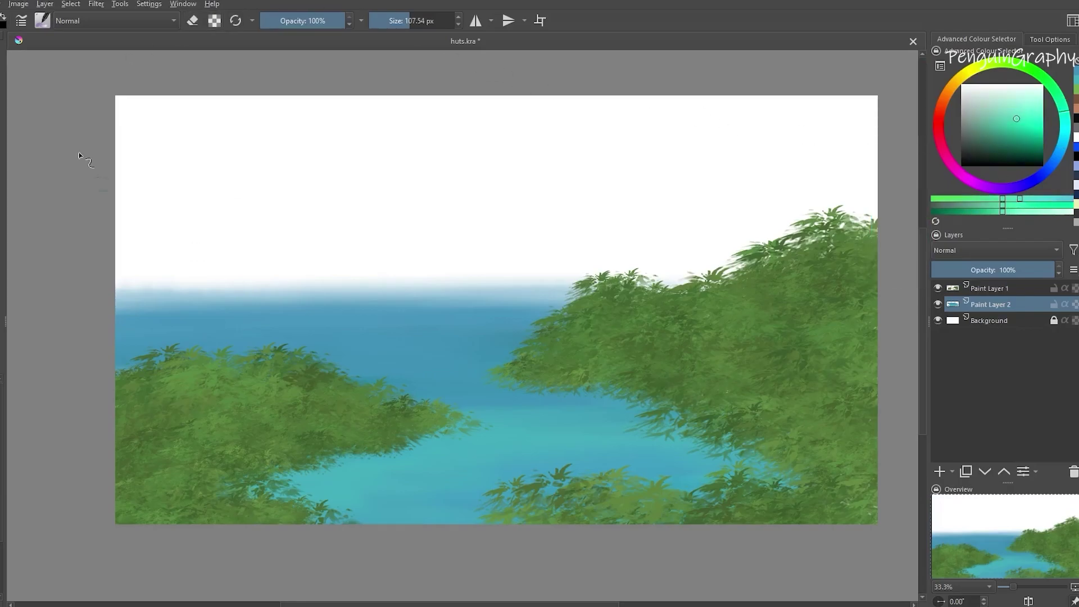
left_click(22, 24)
left_click(148, 259)
left_click(925, 89)
left_click_drag(606, 417, 507, 417)
mouse_move(387, 488)
left_mouse_down()
mouse_move(316, 492)
mouse_move(359, 484)
left_mouse_up()
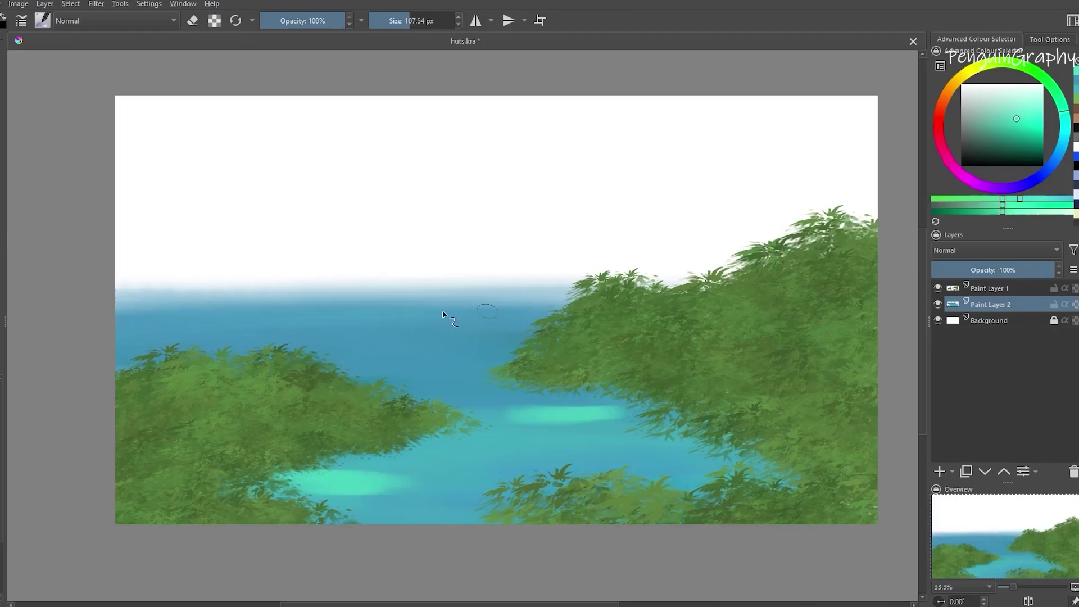
mouse_move(379, 314)
left_mouse_down()
mouse_move(313, 315)
mouse_move(325, 330)
mouse_move(405, 337)
mouse_move(247, 327)
left_mouse_up()
Add pale mint highlights inside the bright patches of the distant, middle and foreground water
left_click(1016, 95)
left_click_drag(347, 324, 285, 329)
mouse_move(580, 412)
left_mouse_down()
mouse_move(591, 407)
mouse_move(527, 415)
left_mouse_up()
mouse_move(337, 484)
left_mouse_down()
mouse_move(357, 475)
mouse_move(308, 481)
mouse_move(444, 496)
mouse_move(411, 495)
left_mouse_up()
Set the brush to 60% opacity and 133.04 px, and soften the highlights into the surrounding water
left_click(22, 20)
left_click(146, 261)
left_click(924, 89)
left_click(312, 22)
left_click(426, 21)
mouse_move(524, 428)
left_mouse_down()
mouse_move(466, 439)
mouse_move(620, 397)
mouse_move(614, 409)
mouse_move(544, 411)
left_mouse_up()
left_click(412, 21)
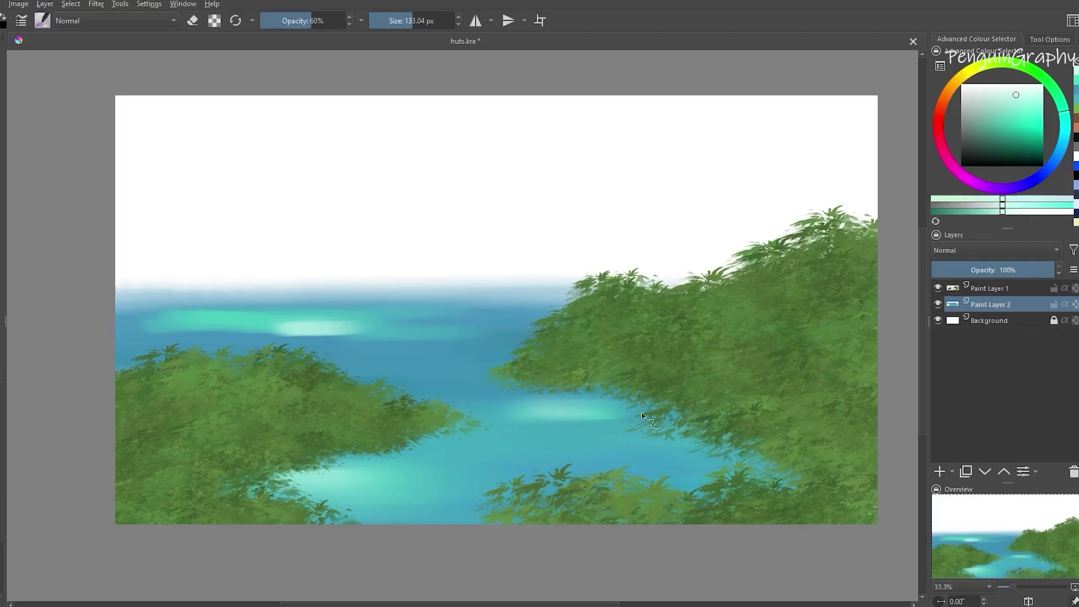
mouse_move(275, 332)
left_mouse_down()
mouse_move(135, 338)
mouse_move(278, 341)
left_mouse_up()
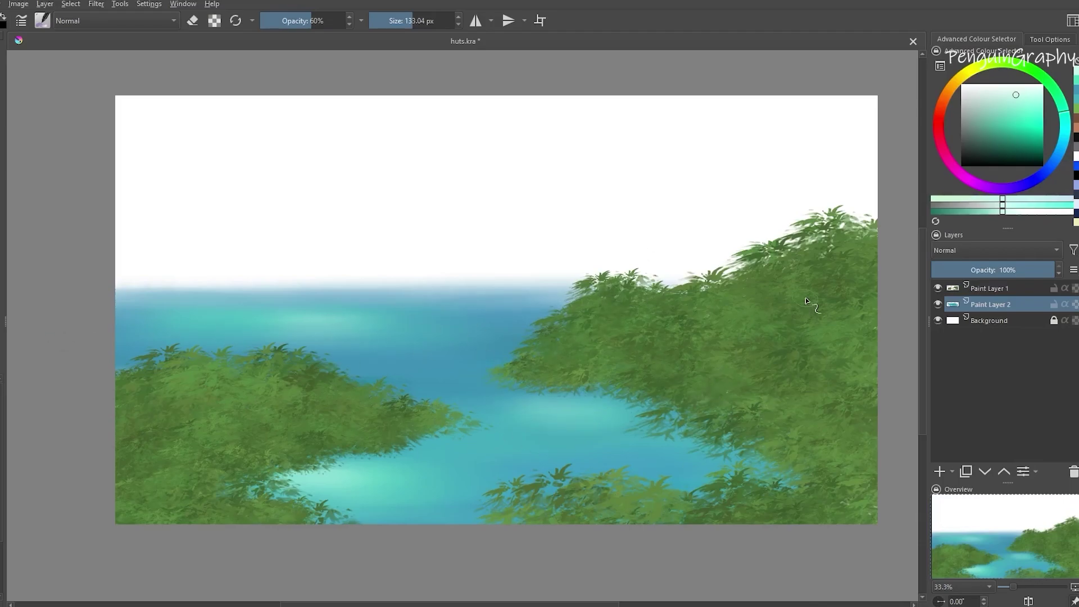
Add a paint layer directly above the background, choose a sky blue and set the brush to 100% opacity and 241.09 px
left_click(1026, 320)
left_click(940, 472)
left_click(993, 129)
mouse_move(1033, 70)
left_mouse_down()
mouse_move(1053, 86)
mouse_move(1062, 145)
left_mouse_up()
left_click(994, 110)
left_click_drag(994, 111, 1017, 121)
left_click_drag(311, 17, 351, 23)
left_click(422, 24)
Adjust the brush's settings and paint the upper part of the canvas sky blue
left_click(28, 18)
left_click(145, 254)
left_click(216, 247)
left_click(148, 254)
left_click(147, 258)
left_click(926, 88)
mouse_move(359, 197)
left_mouse_down()
mouse_move(132, 192)
mouse_move(400, 243)
mouse_move(424, 272)
mouse_move(479, 274)
mouse_move(151, 282)
mouse_move(92, 304)
mouse_move(679, 272)
mouse_move(33, 264)
mouse_move(380, 202)
mouse_move(116, 169)
mouse_move(329, 159)
mouse_move(168, 99)
mouse_move(915, 108)
mouse_move(189, 107)
mouse_move(463, 161)
mouse_move(24, 237)
left_mouse_up()
Paint near-white haze above the horizon and thin pale streaks across the blue sky
left_click(996, 89)
mouse_move(211, 274)
left_mouse_down()
mouse_move(386, 285)
mouse_move(144, 299)
mouse_move(482, 272)
mouse_move(651, 272)
mouse_move(826, 250)
mouse_move(542, 237)
mouse_move(165, 244)
left_mouse_up()
mouse_move(542, 199)
left_mouse_down()
mouse_move(767, 219)
mouse_move(723, 248)
left_mouse_up()
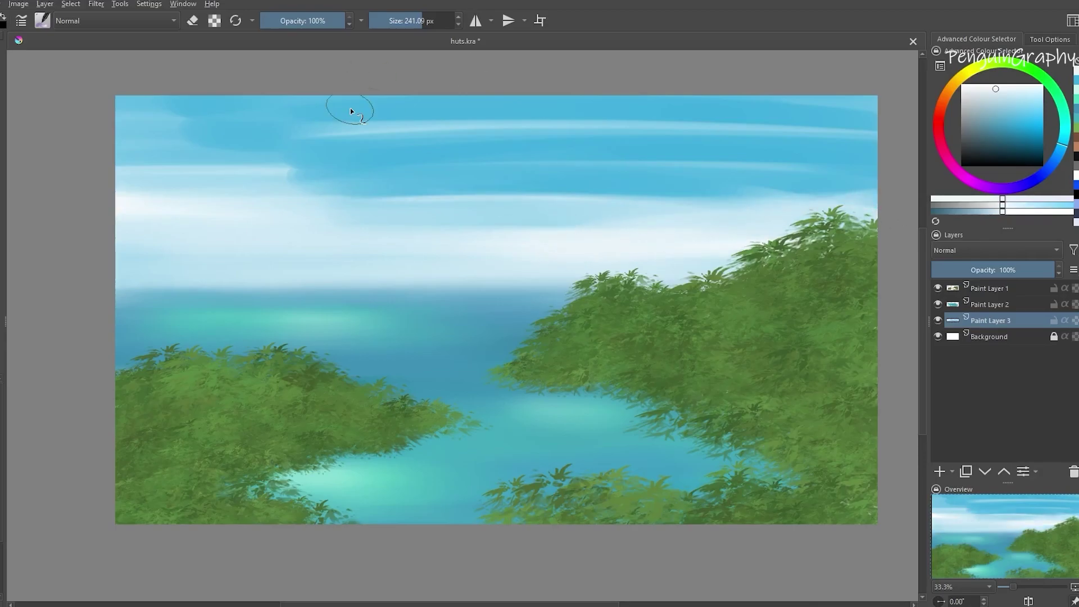
Blend the blue and white bands of the sky with blending brushes at 297 px and 138.58 px
left_click(43, 21)
left_click(274, 161)
left_click(450, 225)
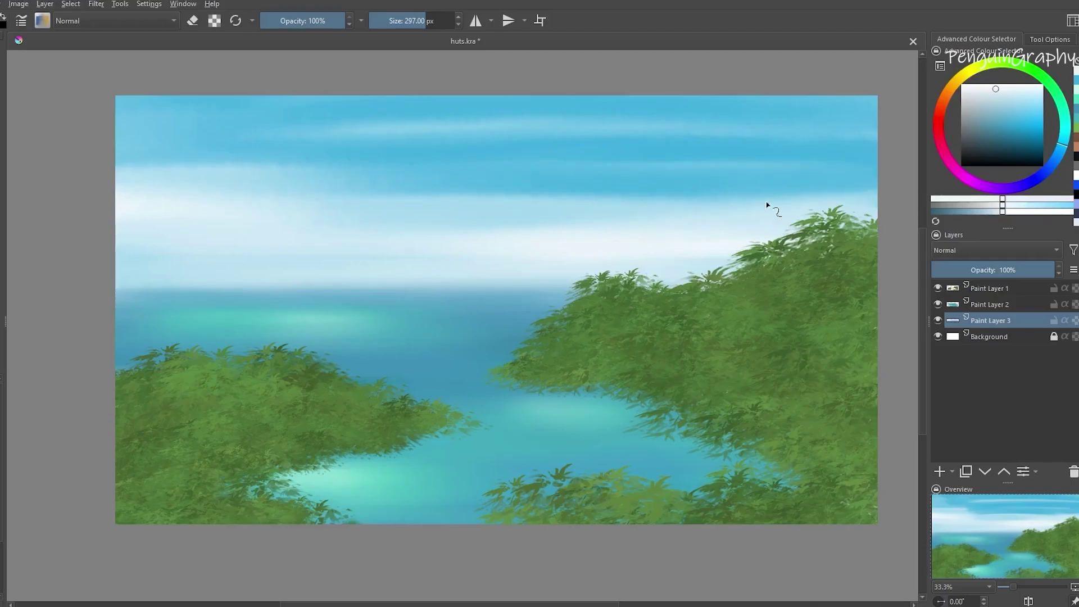
left_click(42, 20)
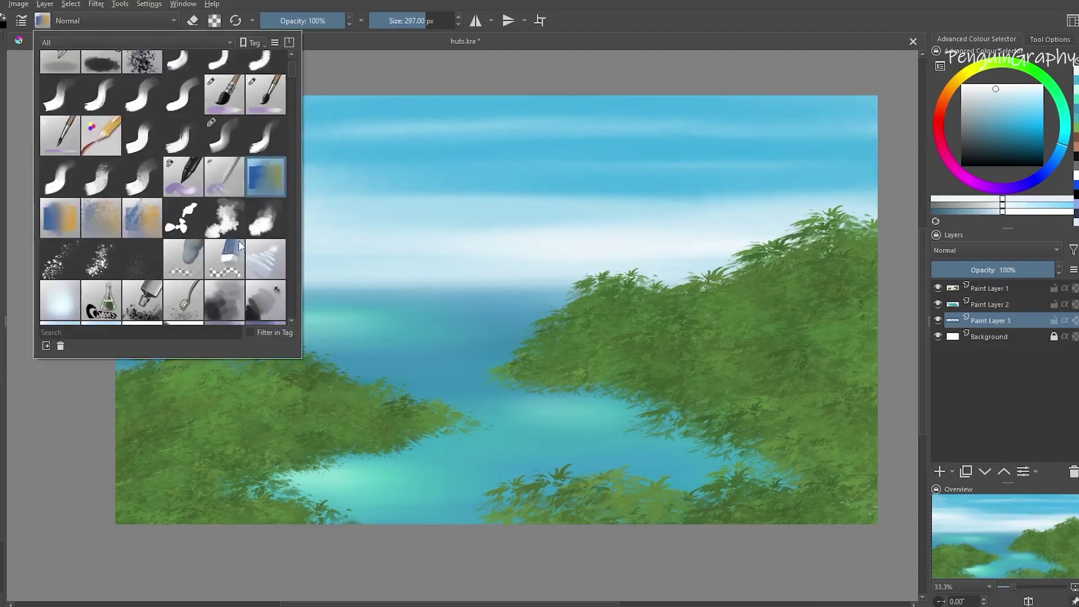
left_click(59, 217)
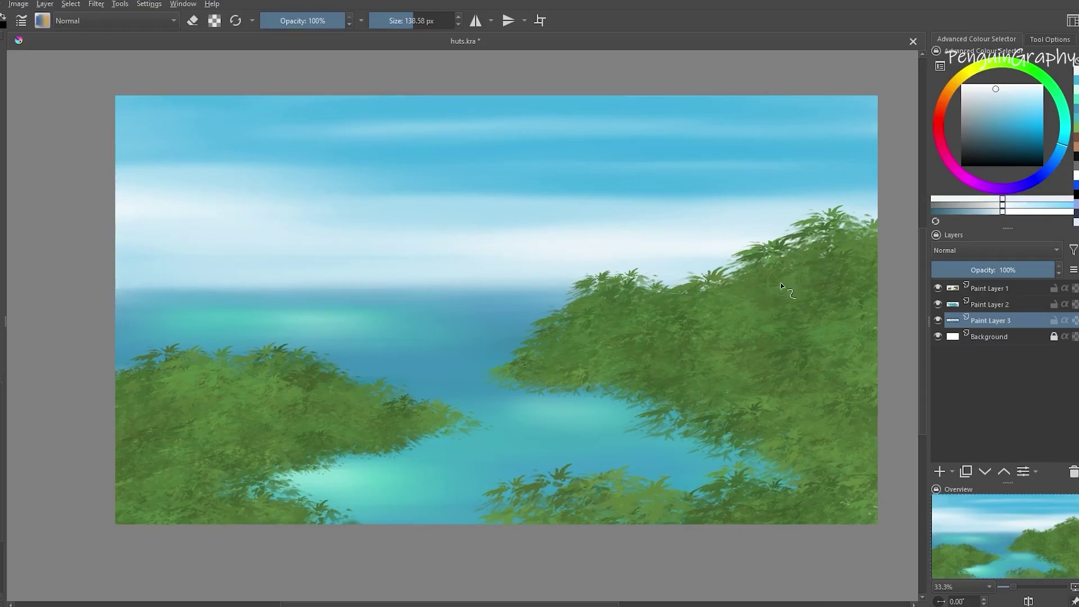
Increase the contrast of the foliage on Paint Layer 1 with a Colour Adjustment curves filter
left_click(999, 291)
left_click(96, 4)
mouse_move(113, 45)
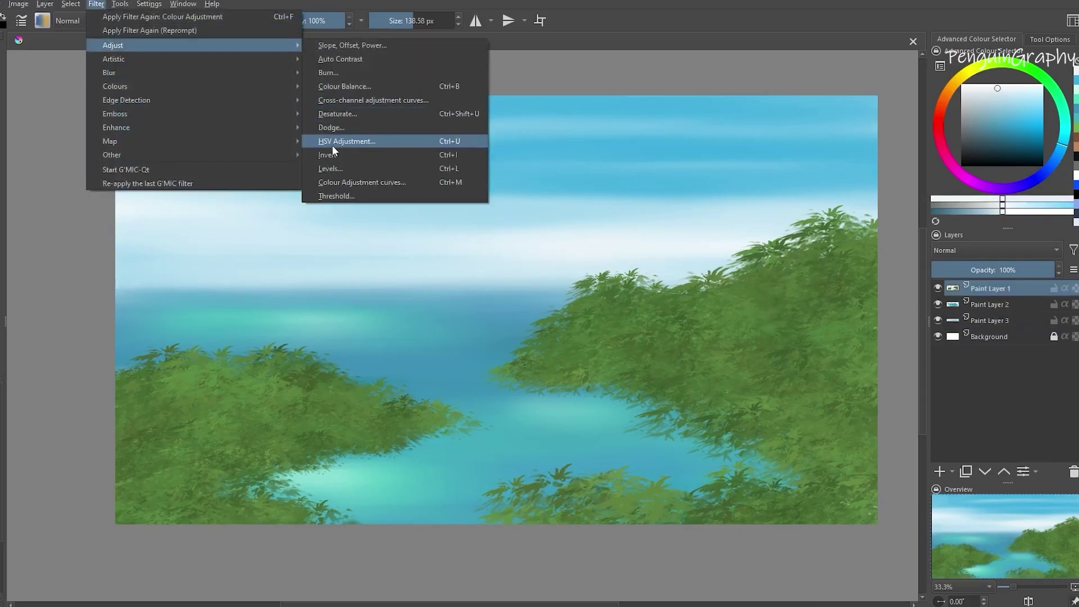
left_click(345, 183)
left_click_drag(856, 209, 857, 217)
left_click_drag(889, 197, 891, 188)
left_click(972, 336)
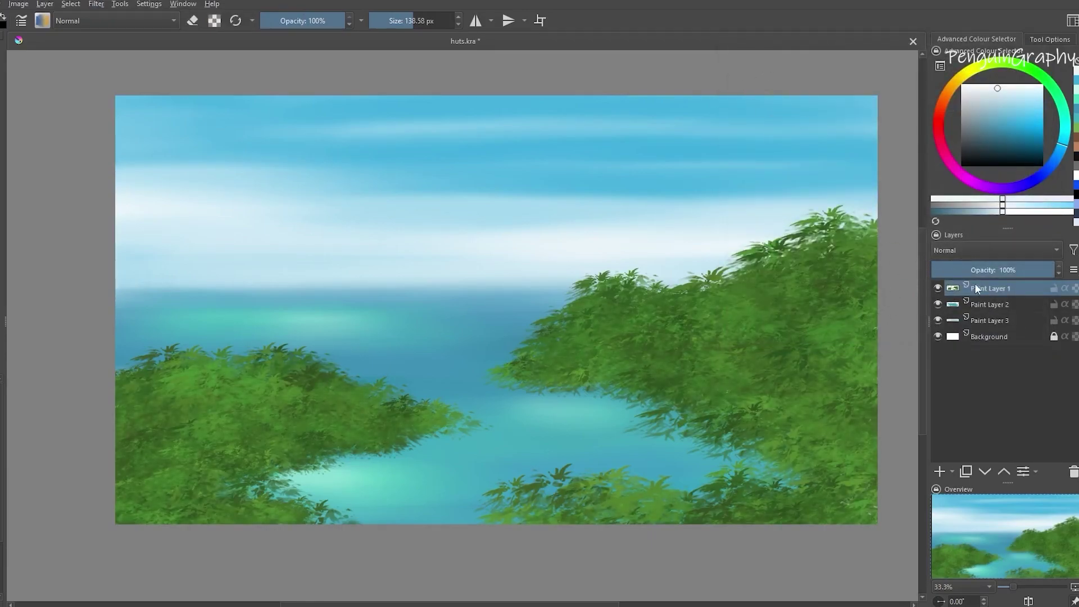
Add a paint layer above Paint Layer 3, choose white and a 1000 px cloud brush, and try one cloud in the sky
left_click(990, 322)
key("Insert")
left_click(1026, 111)
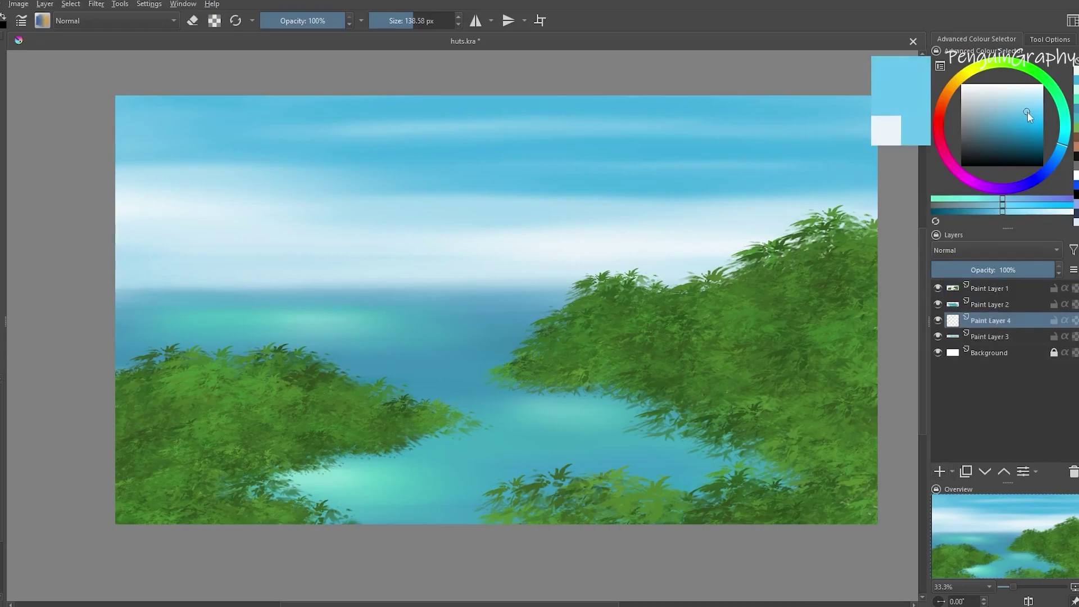
left_click(42, 20)
scroll(289, 129, "down", 10)
left_click(242, 241)
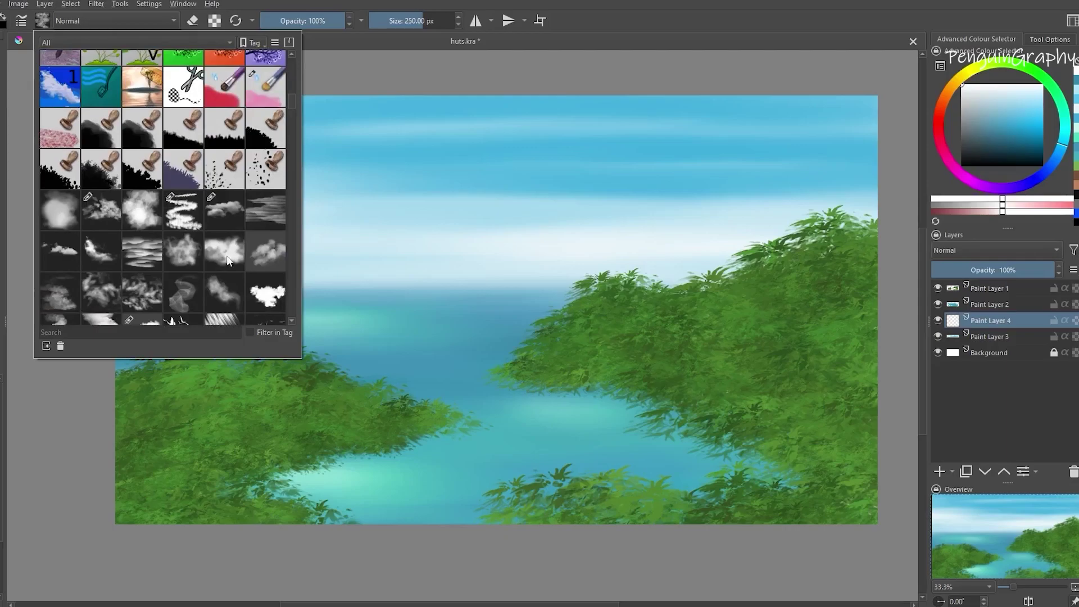
left_click(243, 247)
left_click(352, 141)
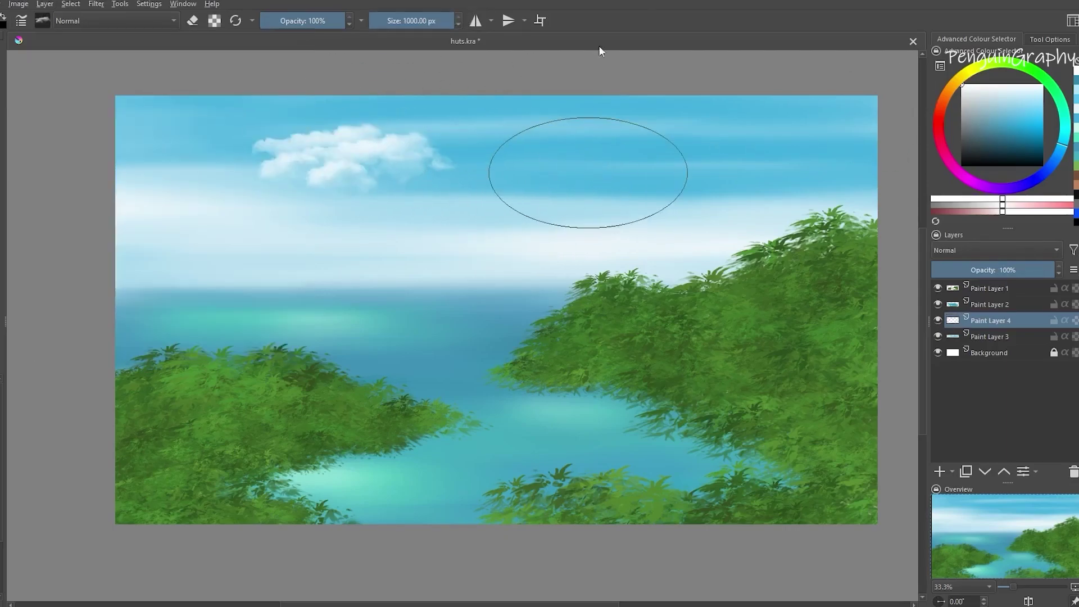
key("ctrl+z")
Stamp white clouds across the sky and along the horizon with the cloud brush at 1000 px
left_click(446, 197)
left_click(798, 115)
left_click(155, 179)
left_click(201, 156)
left_click(339, 252)
left_click(208, 283)
left_click(531, 276)
left_click(710, 273)
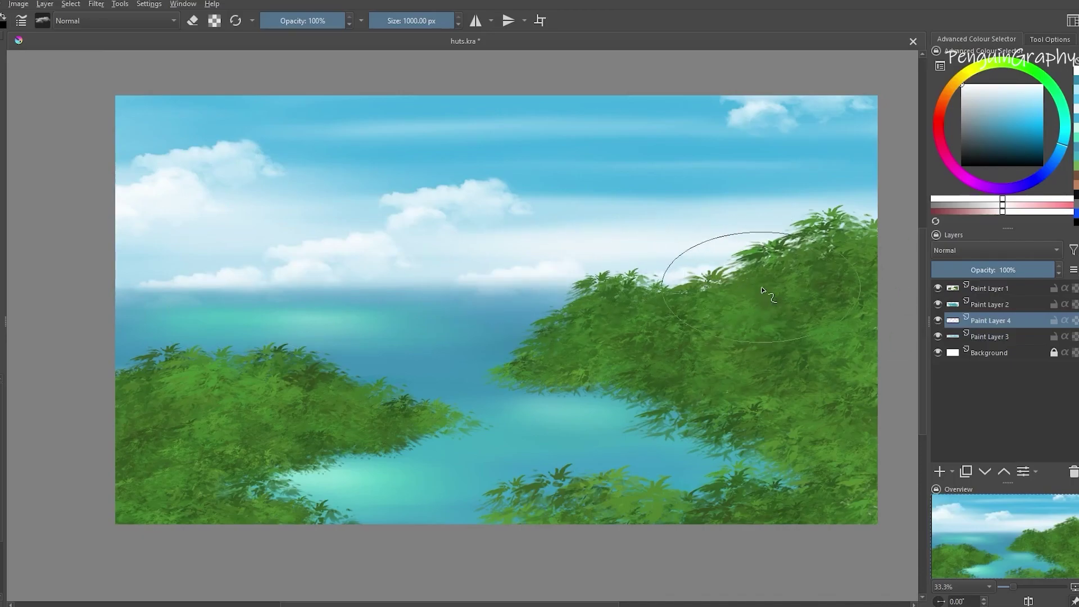
left_click(489, 163)
key("ctrl+z")
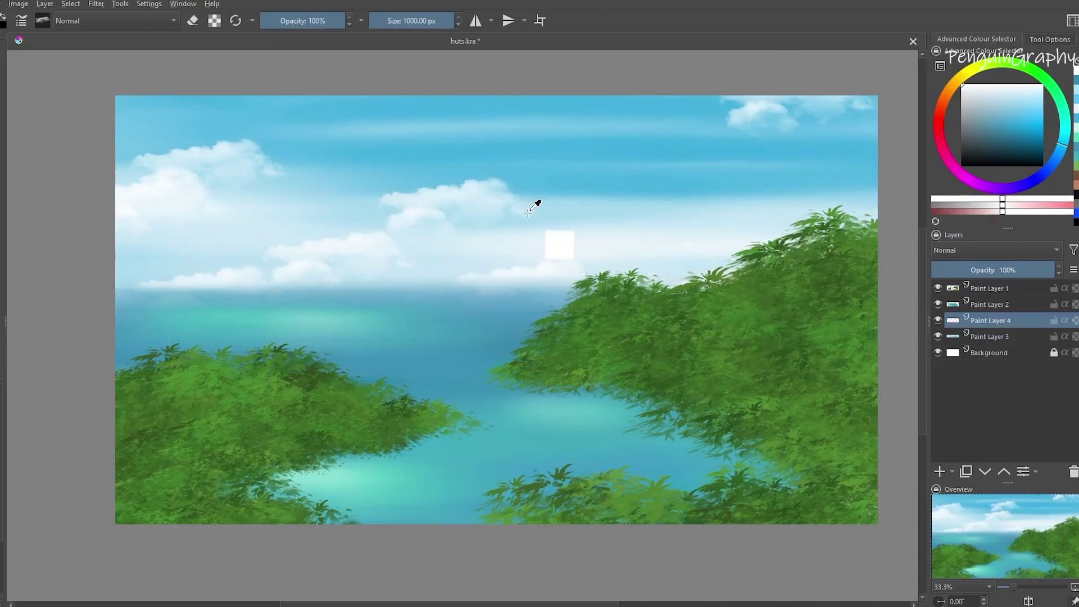
Transform the cloud layer, stretching it wider and shifting the clouds to the right
key("ctrl+t")
left_click_drag(888, 340, 1078, 310)
mouse_move(677, 259)
left_mouse_down()
mouse_move(753, 258)
mouse_move(768, 272)
left_mouse_up()
key("b")
Try extra clouds above the left horizon, undo them, and stamp a cloud at the upper edge of the right-hand sky
left_click(235, 276)
left_click(281, 240)
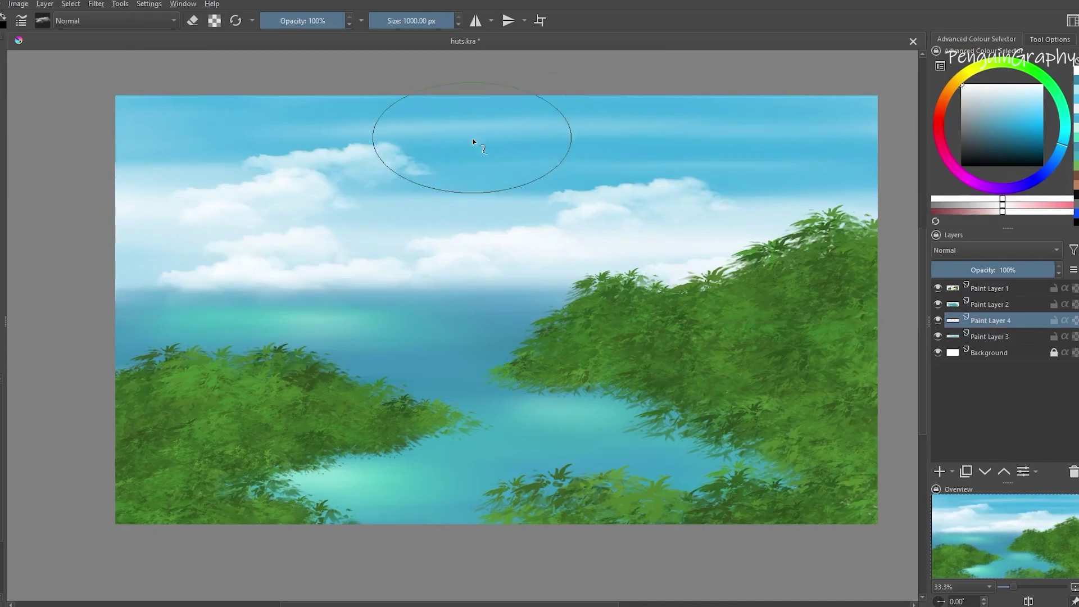
key("ctrl+z")
key("ctrl+z")
left_click(705, 93)
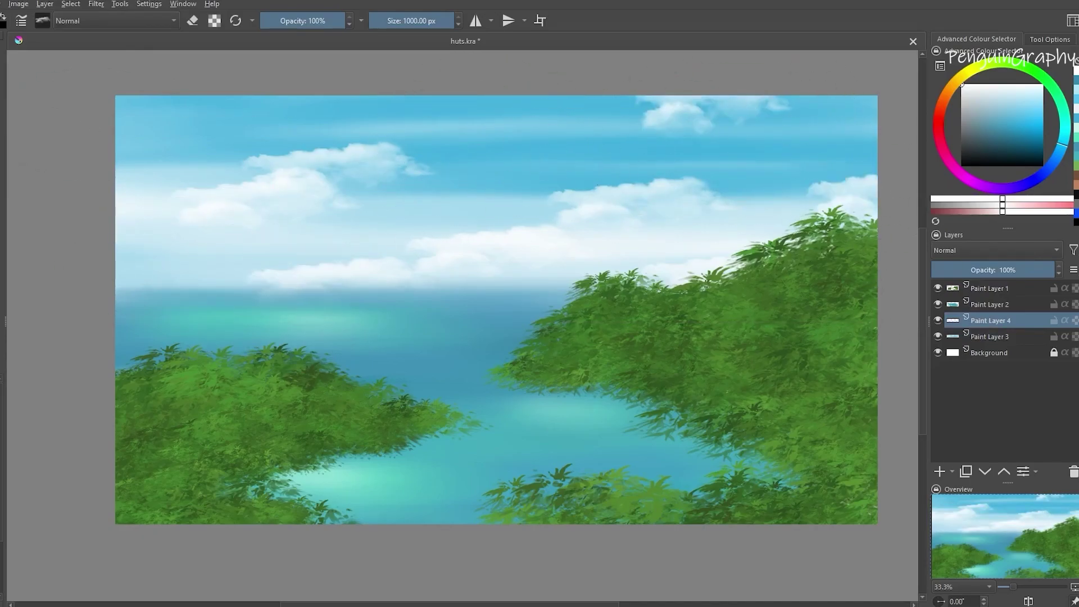
Switch to a small-cloud brush at 533.79 px and add small clouds high in the sky and along its left side
left_click(43, 21)
left_click(60, 251)
left_click(329, 209)
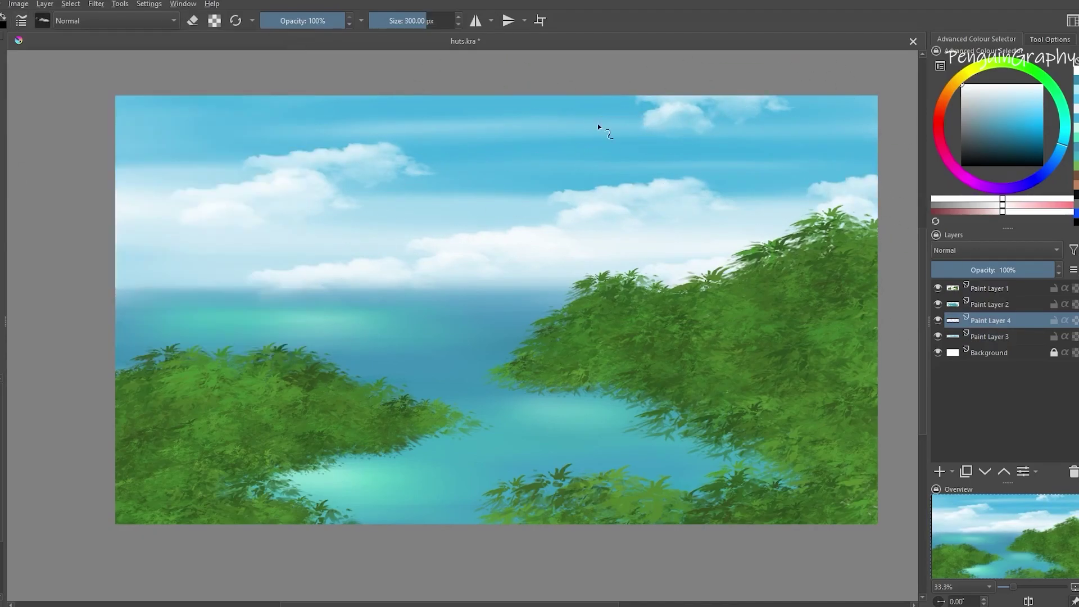
key("ctrl+z")
left_click(438, 21)
key("ctrl+z")
mouse_move(577, 128)
left_mouse_down()
mouse_move(703, 121)
mouse_move(661, 123)
left_mouse_up()
mouse_move(180, 306)
left_mouse_down()
mouse_move(233, 264)
mouse_move(211, 266)
mouse_move(263, 216)
mouse_move(127, 212)
mouse_move(186, 209)
mouse_move(156, 176)
left_mouse_up()
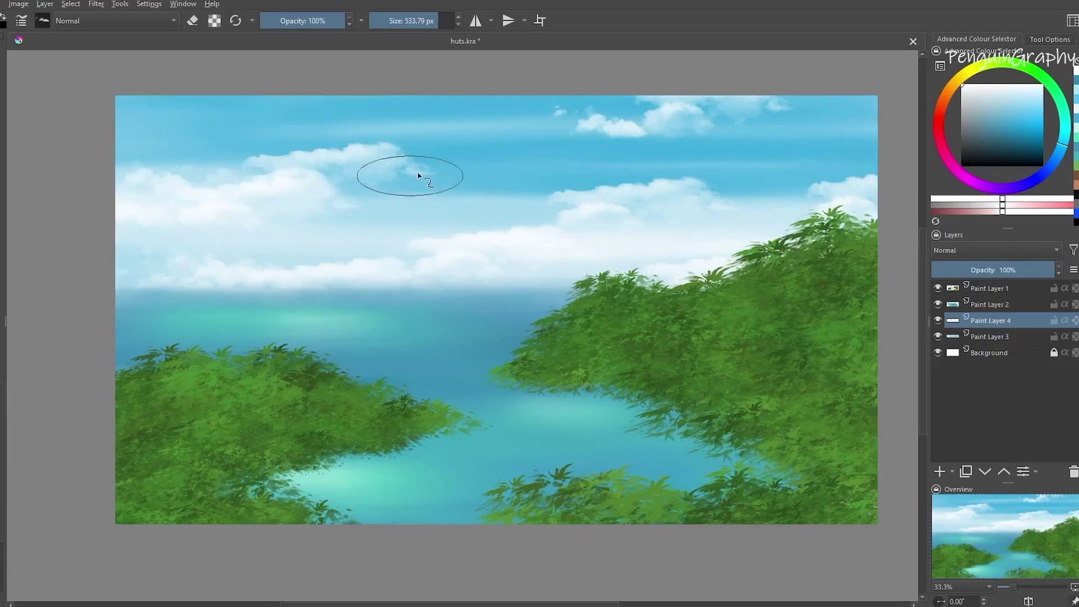
Try small clouds above the right-hand hill, undoing unwanted strokes, and paint a drifting cloud bank in the upper-left sky
left_click_drag(806, 188, 829, 203)
key("ctrl+z")
left_click(835, 160)
key("ctrl+z")
left_click_drag(845, 158, 820, 185)
key("ctrl+z")
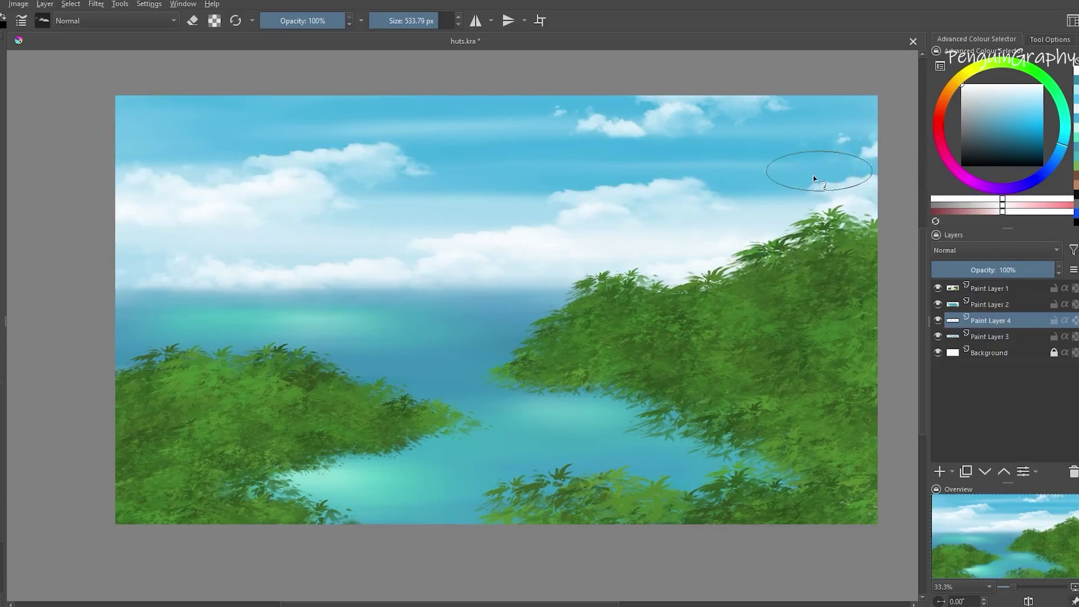
left_click_drag(185, 102, 83, 100)
left_click_drag(216, 121, 337, 135)
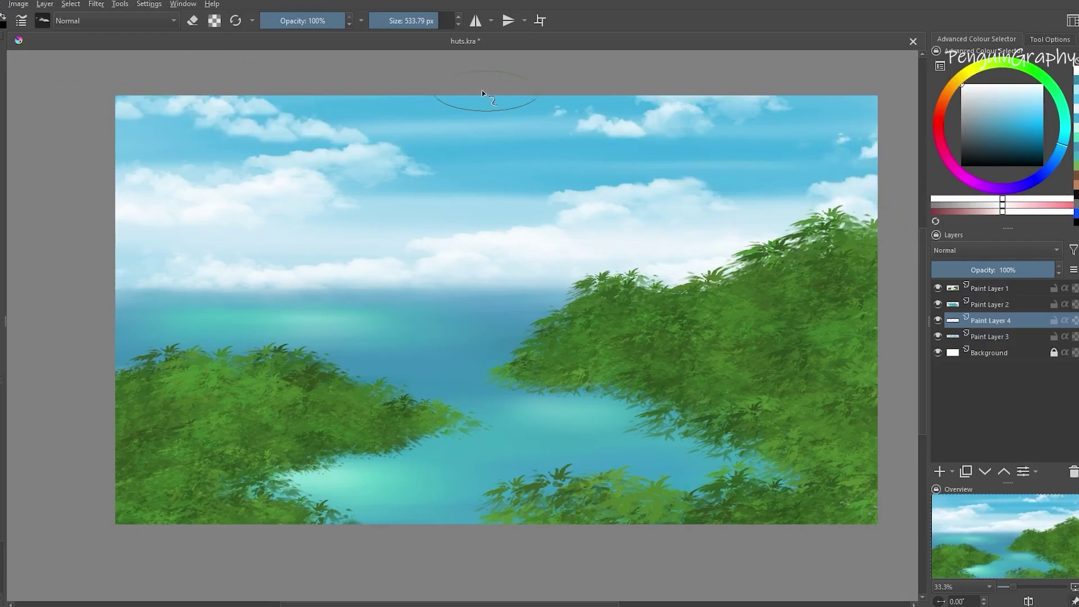
Undo the upper-left cloud bank, discard several trial clouds across the sky, and paint a soft cloud above the central horizon bank
key("ctrl+z")
key("ctrl+z")
mouse_move(278, 98)
left_mouse_down()
mouse_move(350, 105)
mouse_move(375, 78)
mouse_move(371, 112)
left_mouse_up()
key("ctrl+z")
left_click_drag(242, 113, 360, 121)
key("ctrl+z")
key("ctrl+z")
left_click_drag(503, 149, 568, 160)
key("ctrl+z")
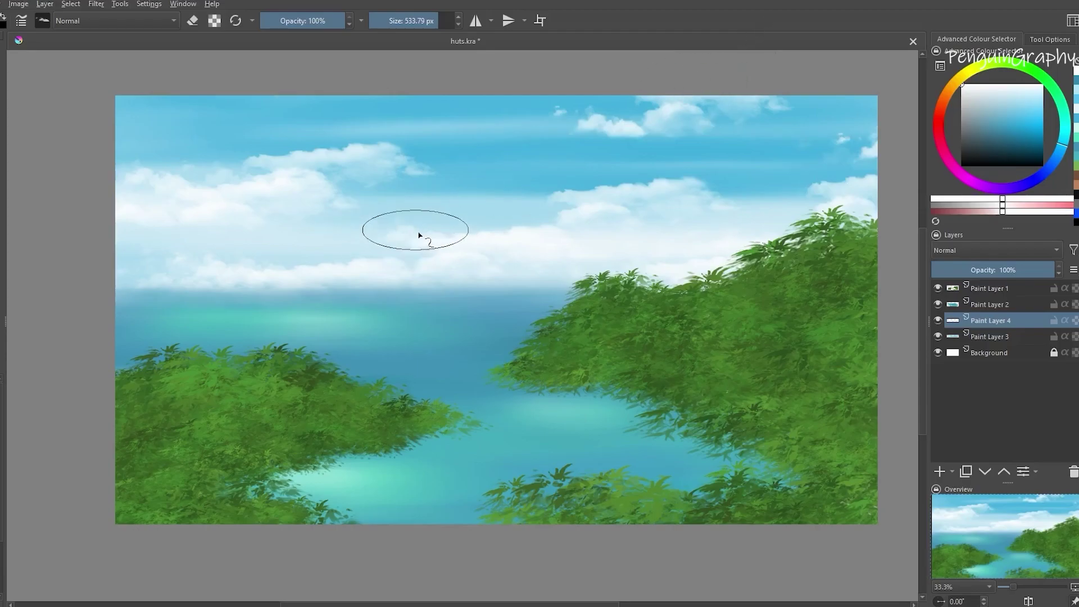
left_click_drag(416, 230, 467, 220)
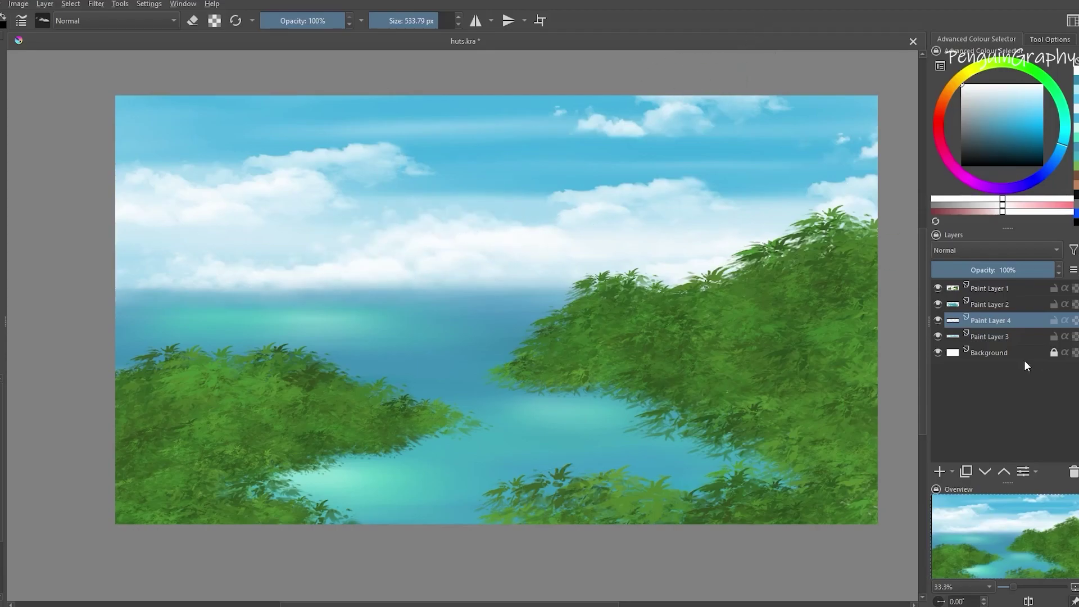
Set the cloud layer Paint Layer 4 to Overlay blending and duplicate it
left_click(977, 249)
left_click(946, 271)
left_click(968, 251)
left_click(963, 230)
right_click(998, 318)
left_click(963, 386)
Set the cloud copy to Screen blending at 71% opacity and place Paint Layer 4 above it at 100% opacity
left_click(988, 257)
left_click(964, 262)
left_click(993, 336)
left_click(996, 277)
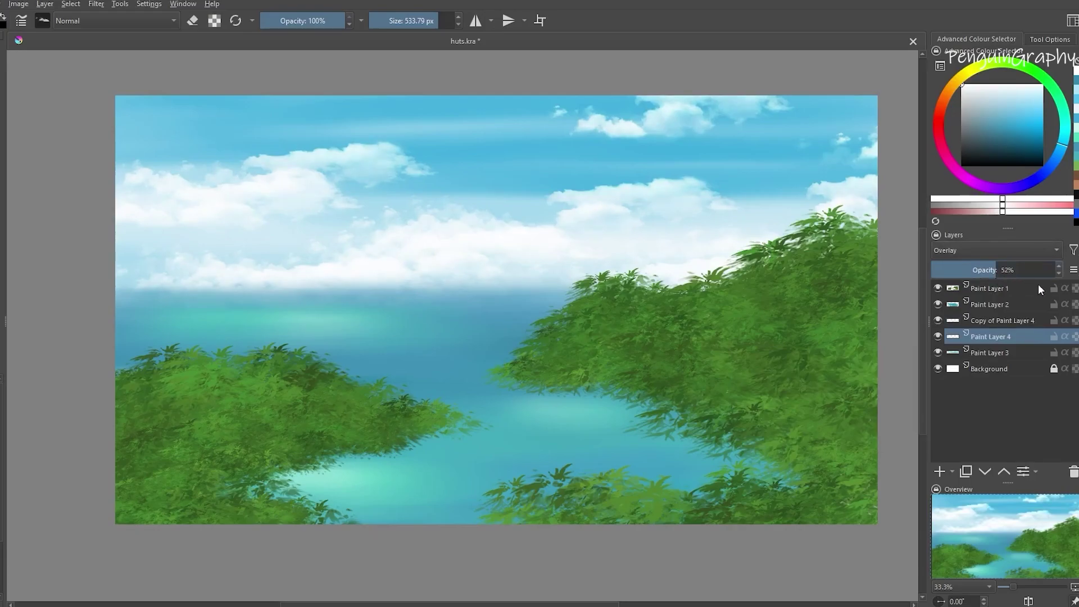
left_click_drag(998, 271, 1057, 272)
left_click_drag(992, 336, 1002, 313)
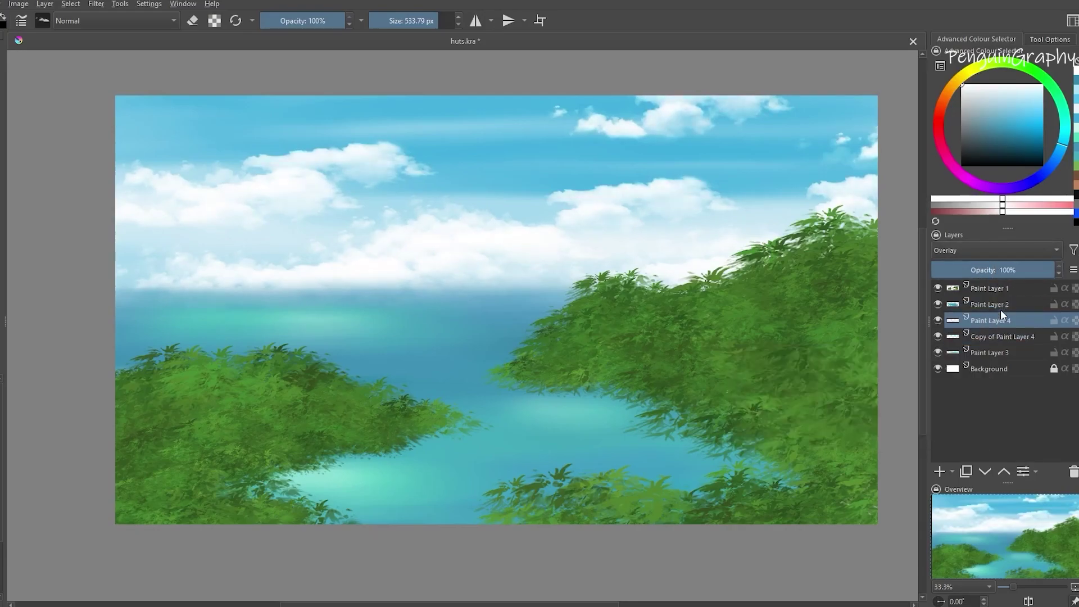
left_click(1006, 337)
left_click(1020, 270)
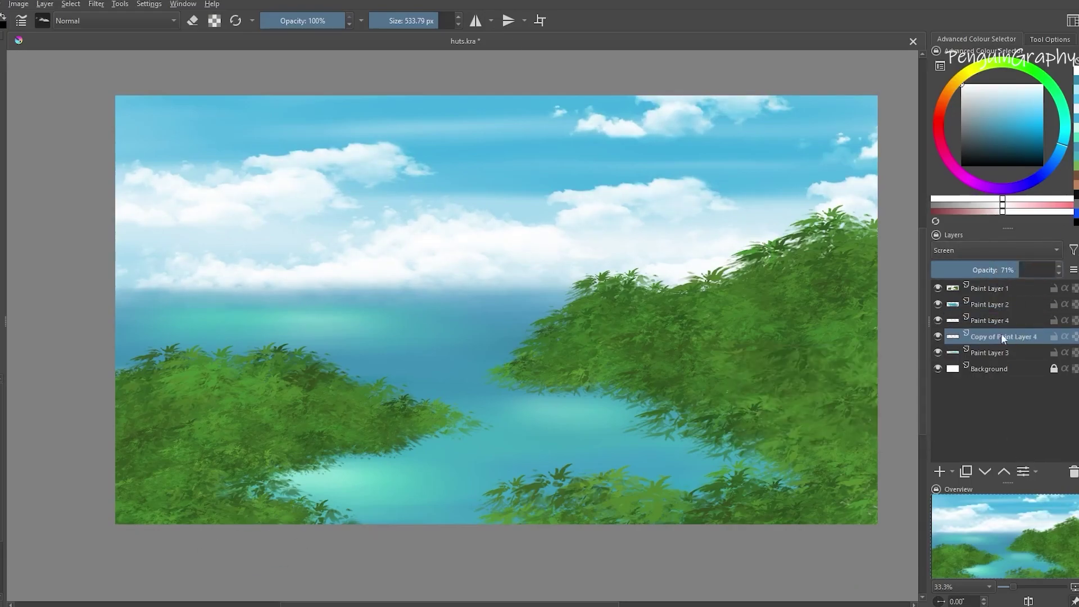
Add a new layer above the hills layer Paint Layer 1 and try a scatter stamp brush on the left hill, undoing the stroke
left_click(994, 289)
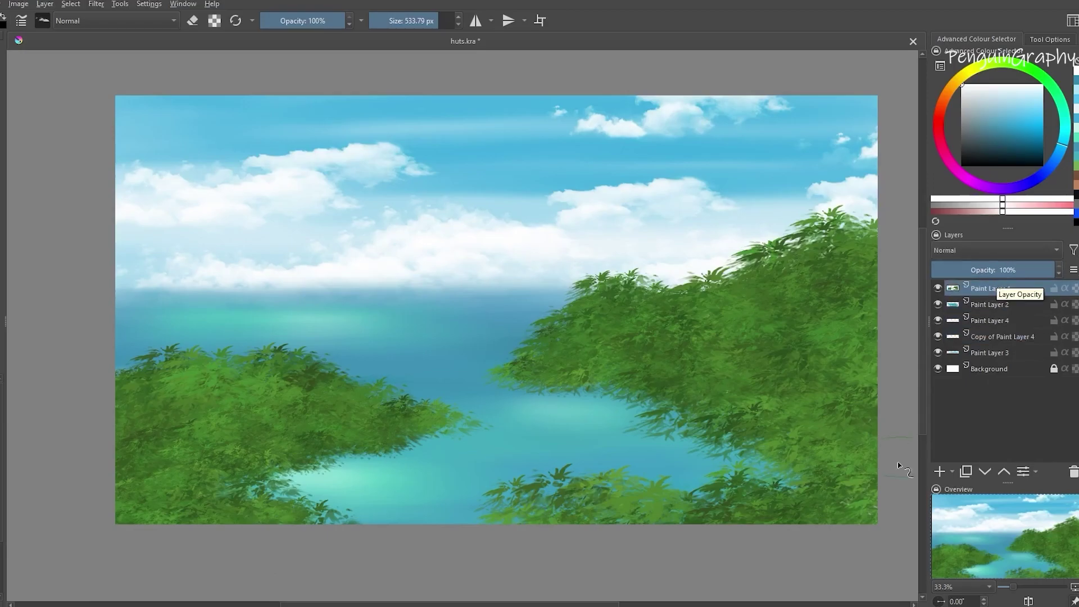
key("Insert")
left_click(42, 21)
left_click(271, 173)
left_click_drag(253, 391, 359, 408)
key("ctrl+z")
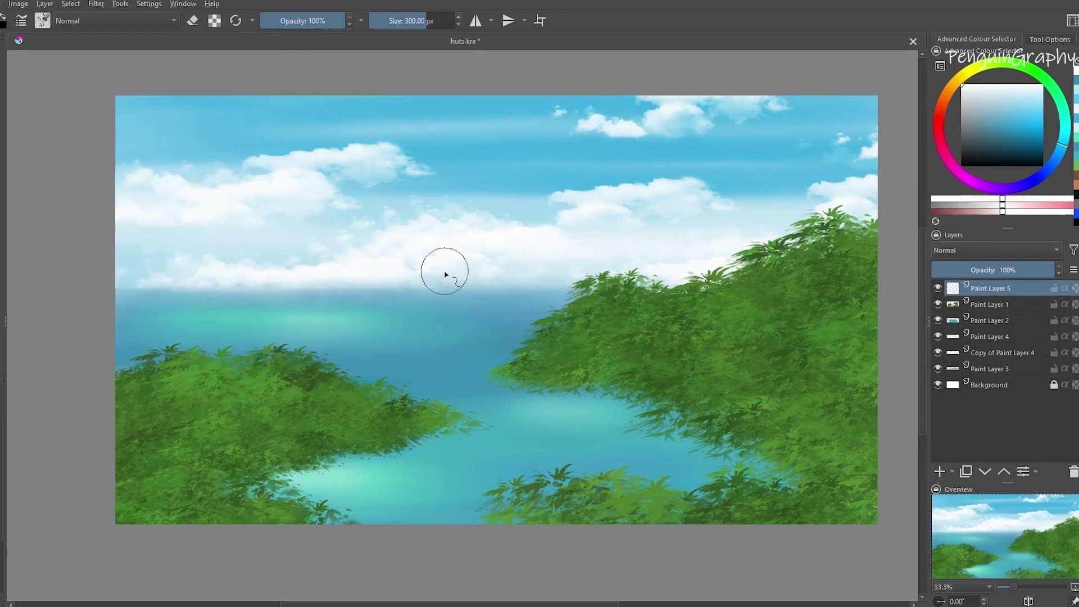
Pick an orange colour and try scattering flower specks over the left and right hills with two stamp brushes
left_click(949, 90)
left_click(1040, 113)
left_click_drag(236, 426, 144, 471)
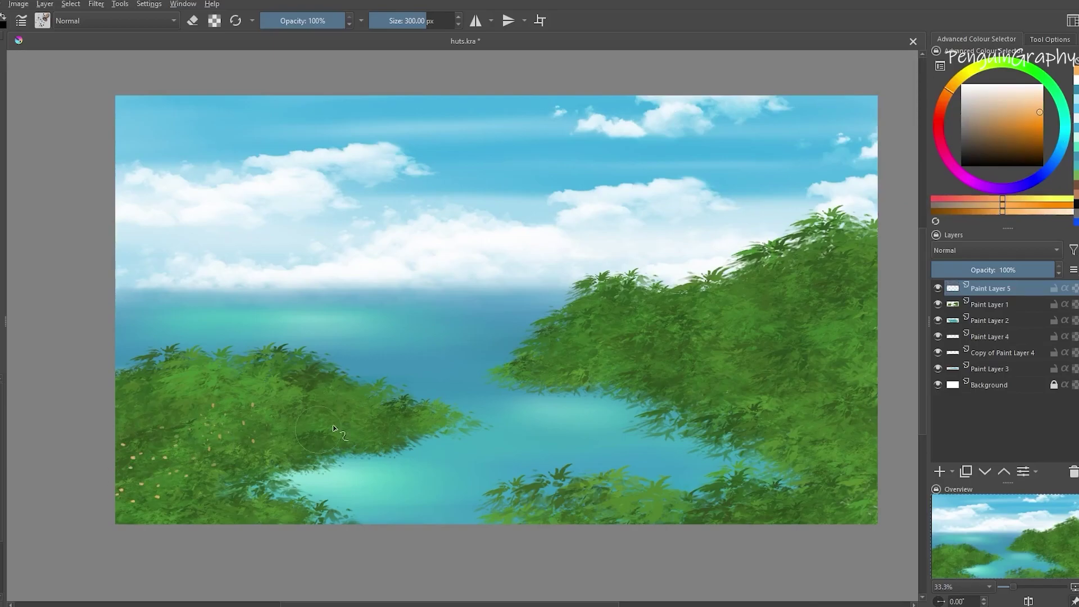
left_click(44, 24)
left_click(225, 169)
left_click_drag(590, 322, 679, 323)
Try a fine speckle brush at 415.11 px on the left hill and undo it
left_click(43, 21)
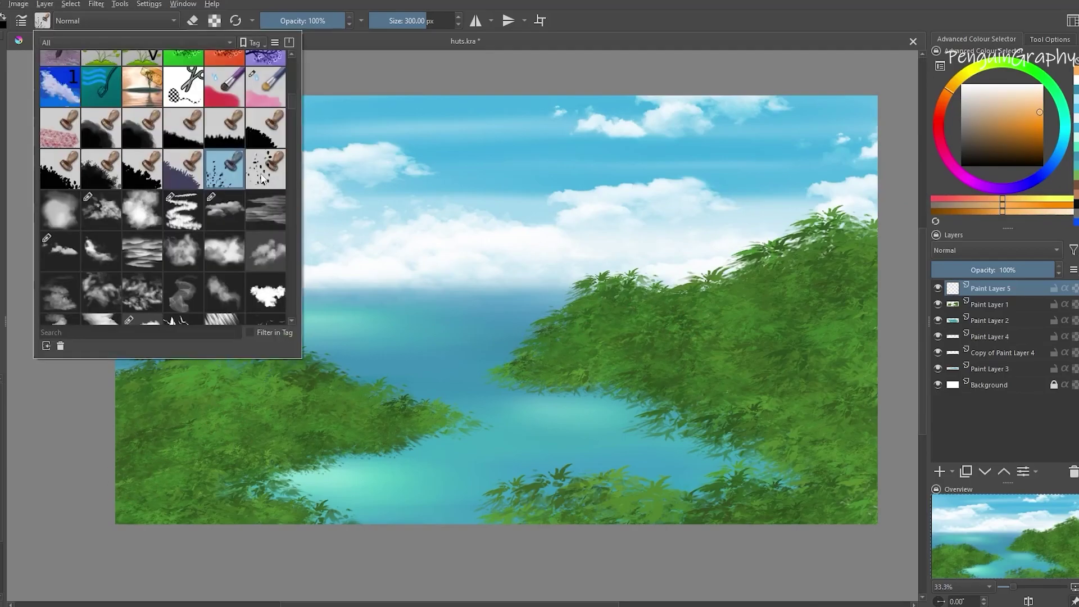
mouse_move(291, 103)
left_mouse_down()
mouse_move(279, 319)
mouse_move(288, 163)
left_mouse_up()
left_click(265, 166)
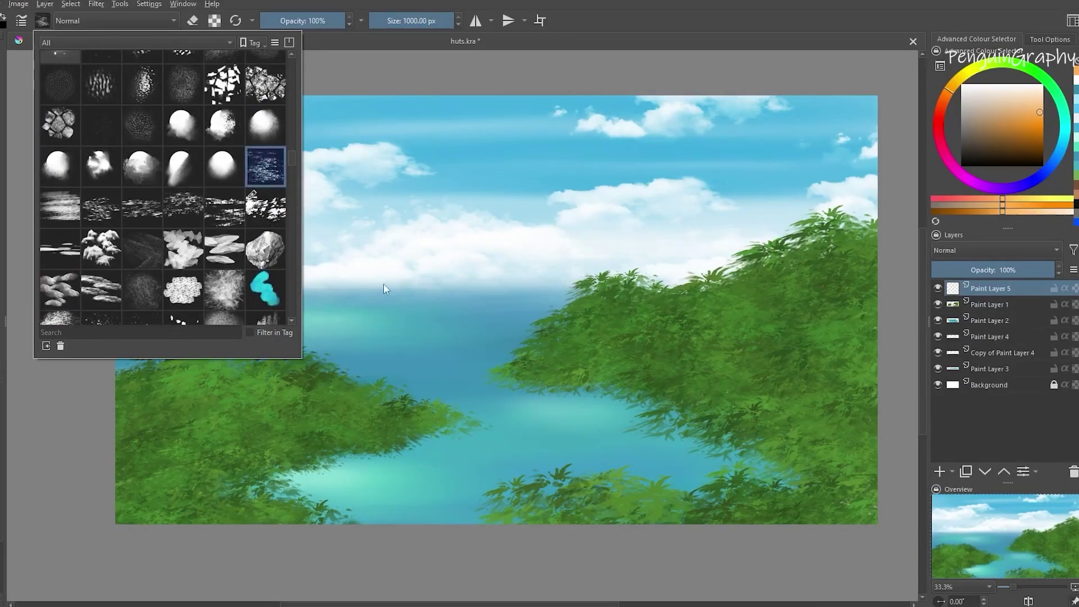
left_click(142, 319)
left_click(281, 442)
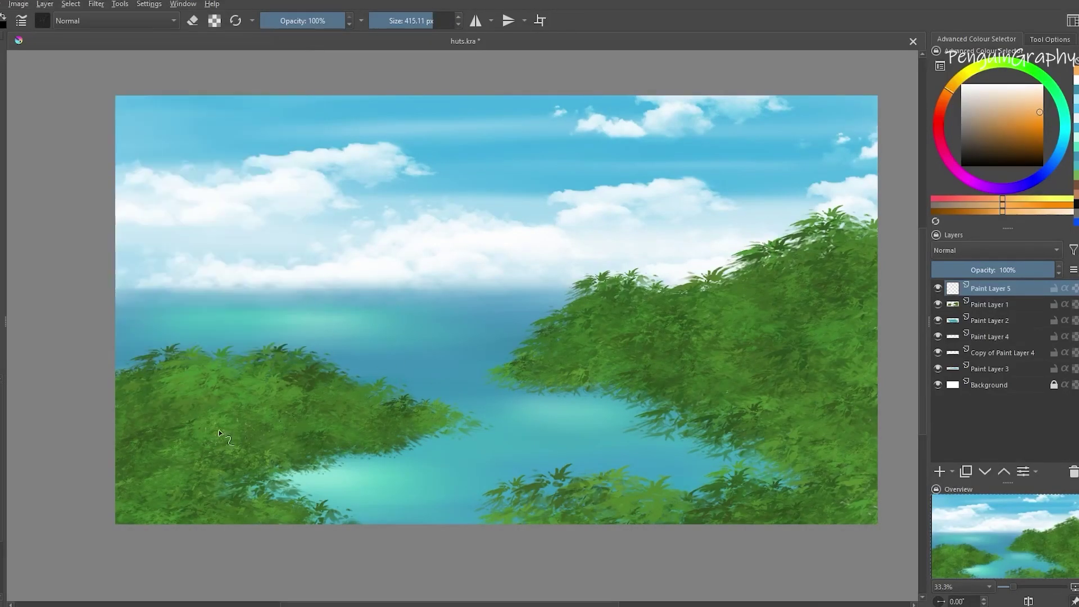
key("ctrl+z")
Try a sparse dot brush at 154.25 px across the left hill
left_click(43, 20)
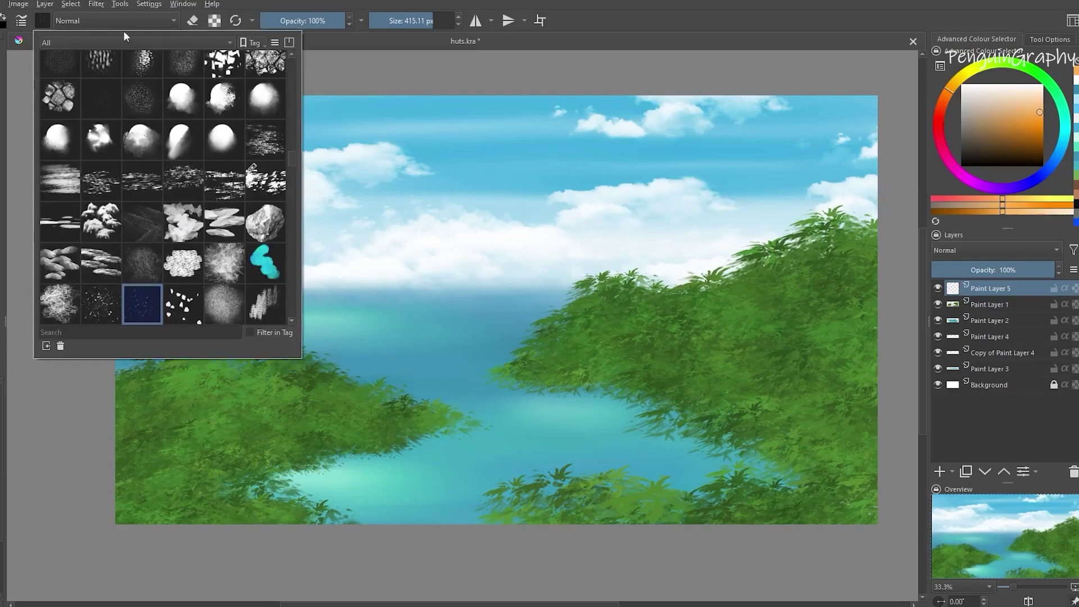
left_click_drag(292, 158, 287, 150)
left_click(102, 200)
left_click_drag(298, 401, 140, 451)
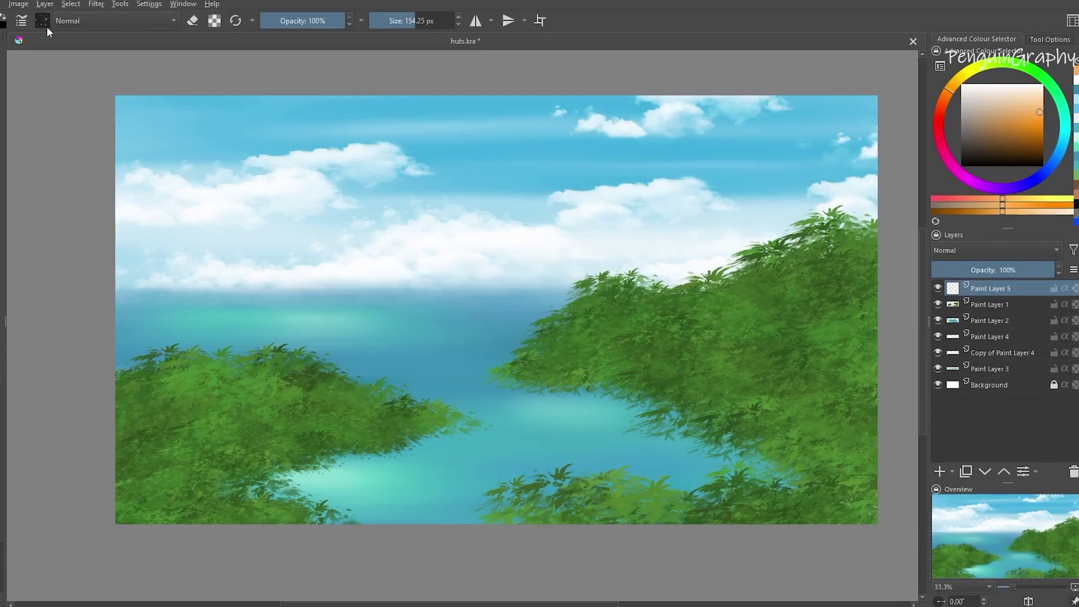
Try a 165 px brush with an orange stroke on the left hill and undo it
left_click(44, 22)
scroll(291, 135, "down", 5)
left_click_drag(292, 126, 292, 96)
left_click(254, 207)
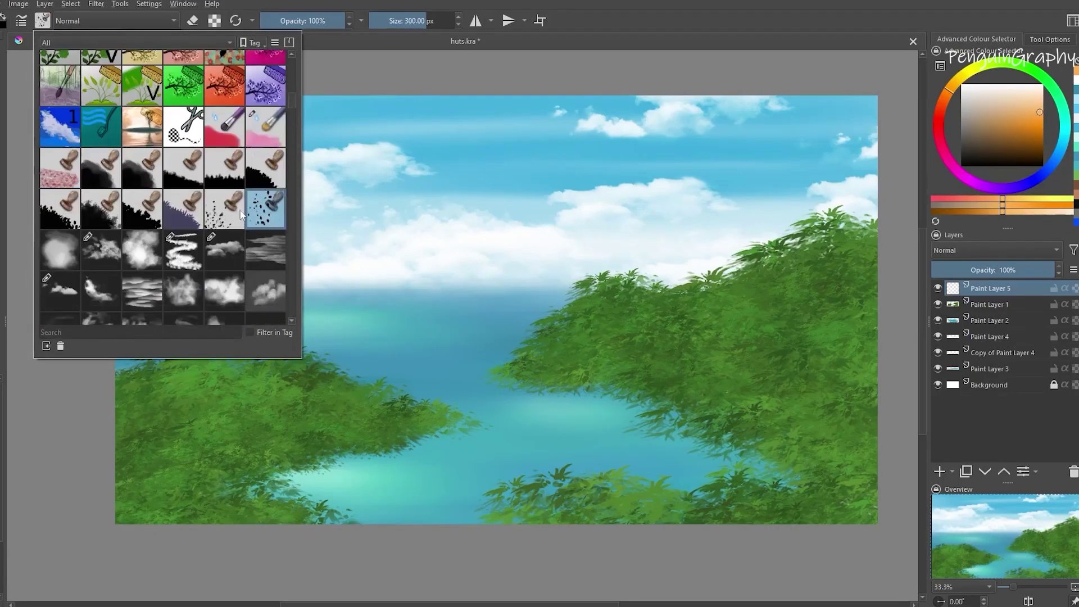
left_click(70, 205)
left_click_drag(219, 430, 310, 431)
key("ctrl+z")
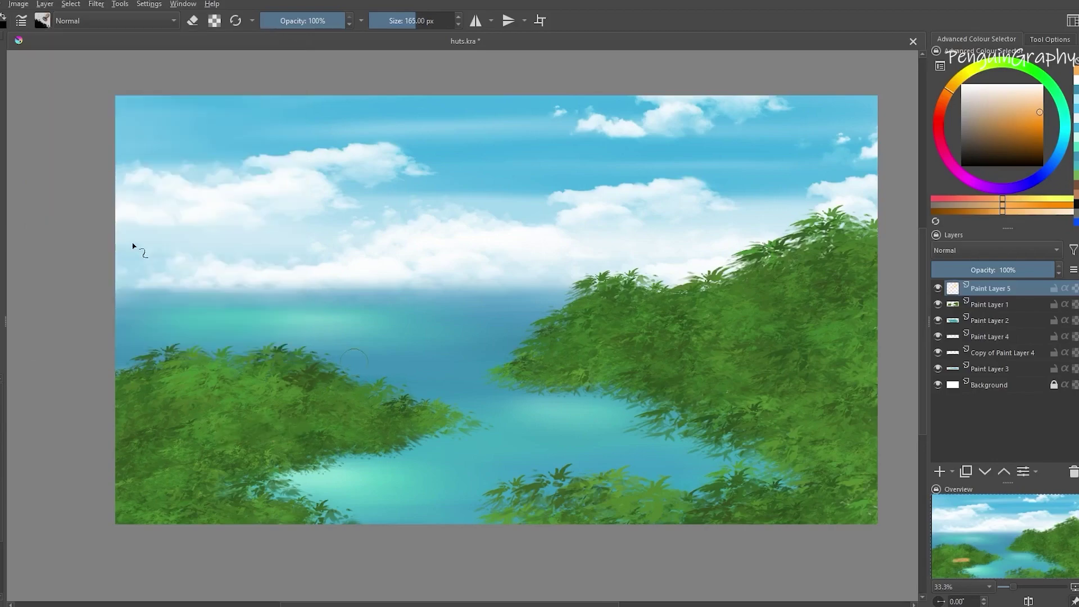
Choose the scattered-specks stamp brush, pick a golden yellow colour and set the brush size to 362.91 px
left_click(44, 22)
left_click(266, 208)
left_click(982, 97)
left_click(960, 77)
left_click(1043, 115)
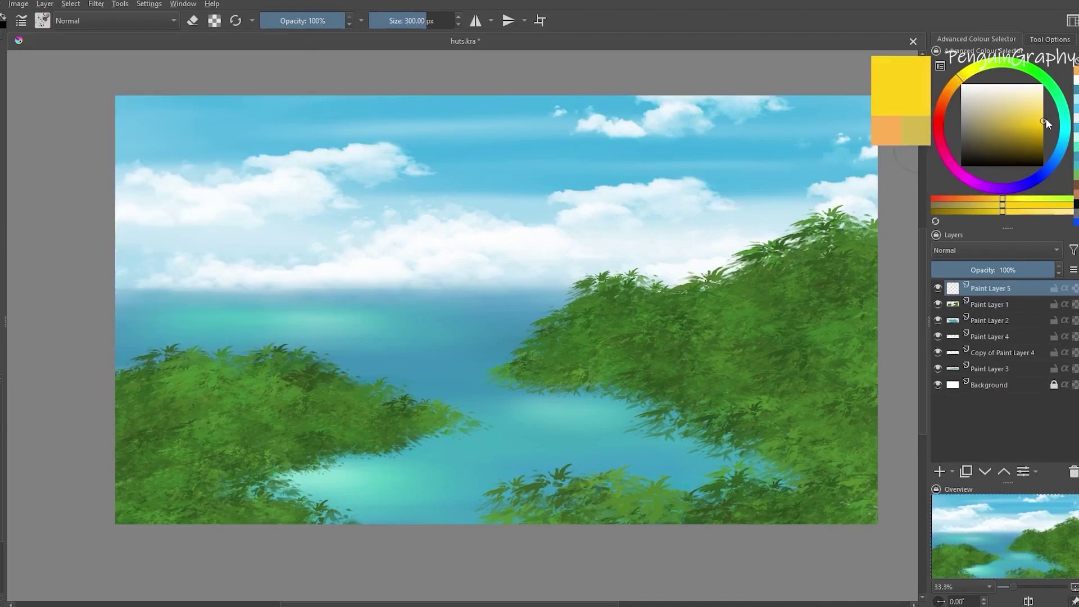
left_click(429, 21)
Scatter yellow flowers over the left hill, the foreground bushes and the right hill, undoing the first attempt
left_click_drag(252, 388, 191, 495)
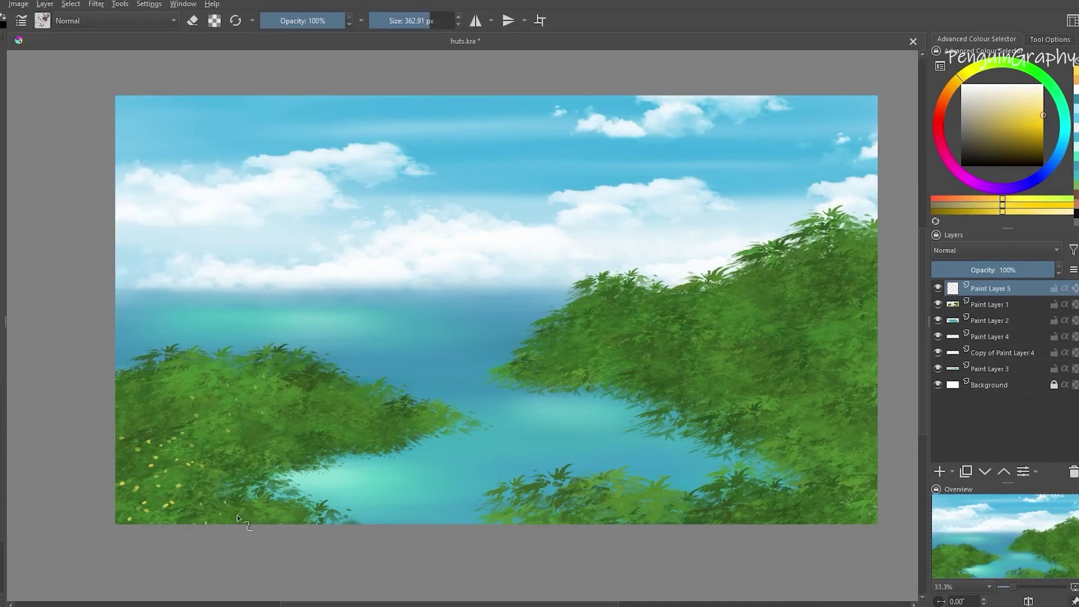
key("ctrl+z")
mouse_move(303, 368)
left_mouse_down()
mouse_move(151, 417)
mouse_move(257, 505)
left_mouse_up()
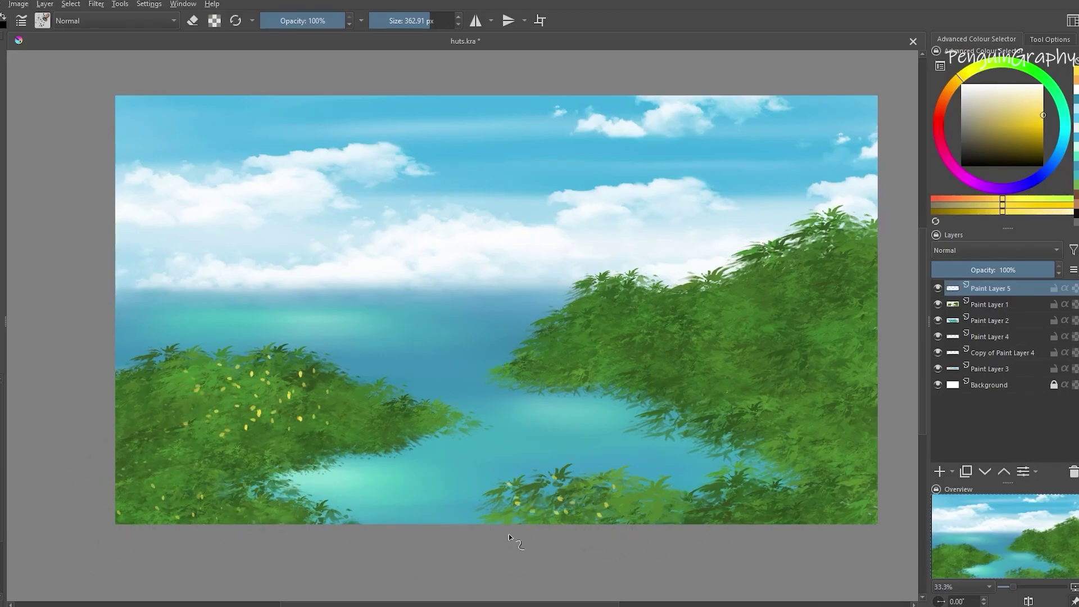
mouse_move(779, 514)
left_mouse_down()
mouse_move(661, 319)
mouse_move(613, 325)
mouse_move(615, 352)
left_mouse_up()
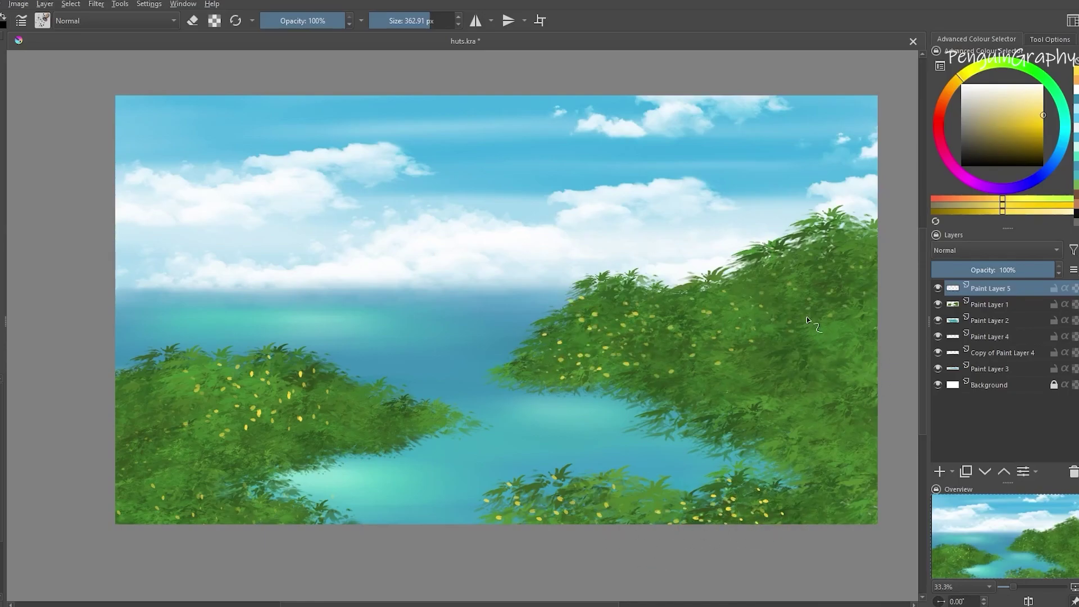
Reduce the brush to 302.56 px and add denser yellow flowers on the left hill, undoing an unwanted stroke
left_click_drag(421, 24, 417, 24)
left_click_drag(330, 384, 396, 427)
key("ctrl+z")
Recolour the flowers to pale blue-white with an HSV/HSL adjustment of hue 169, saturation 100 and lightness 74
left_click(96, 4)
mouse_move(112, 42)
left_click(450, 166)
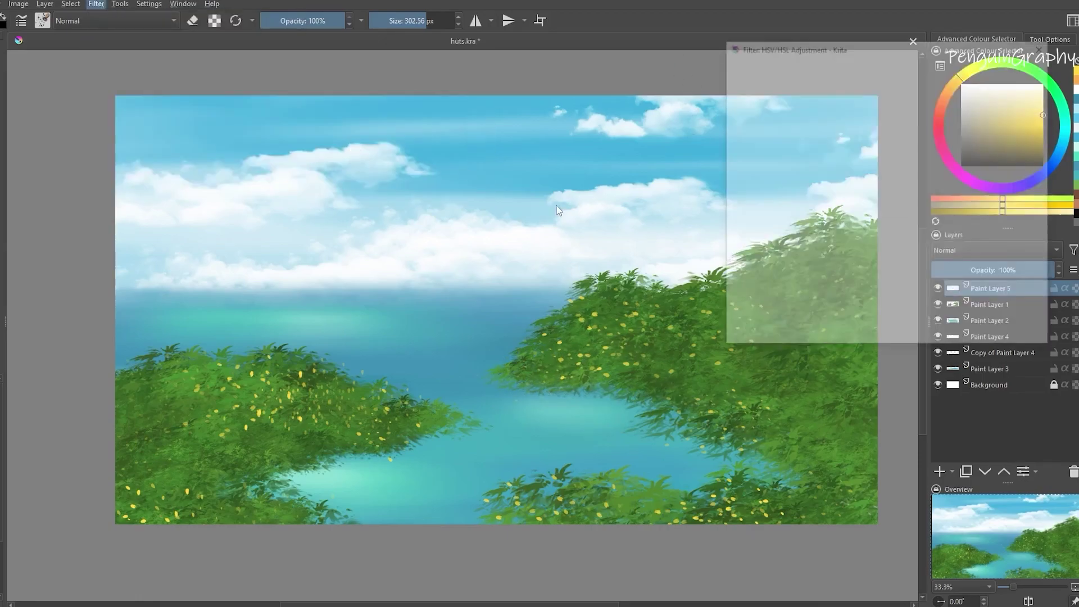
left_click_drag(903, 110, 973, 145)
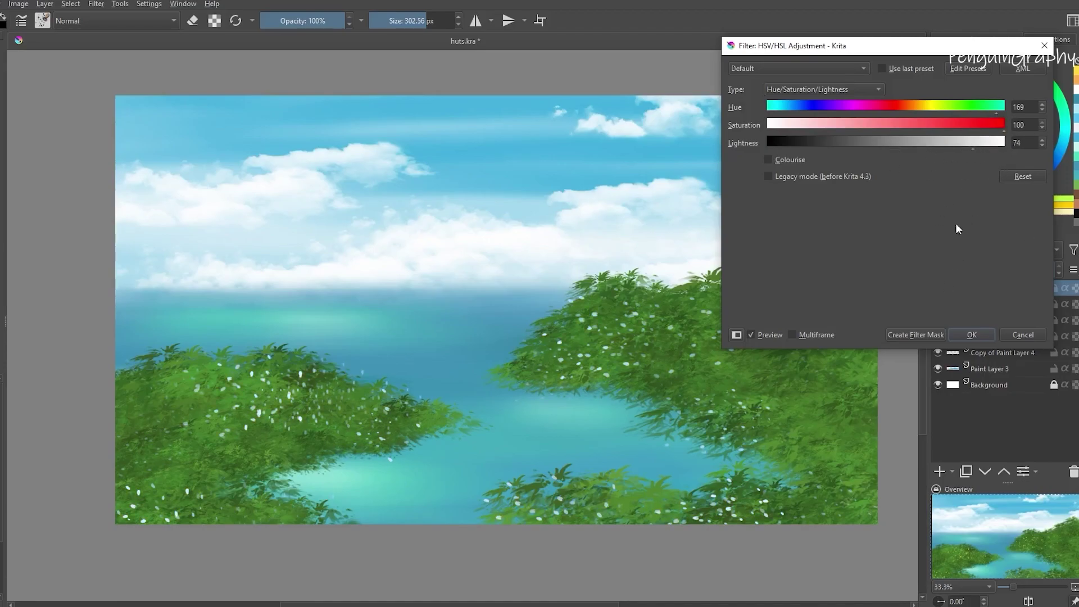
left_click(963, 335)
Duplicate the flower layer Paint Layer 5 twice and merge both copies down into it to strengthen the flowers
right_click(1002, 290)
left_click(978, 395)
right_click(1000, 291)
left_click(967, 397)
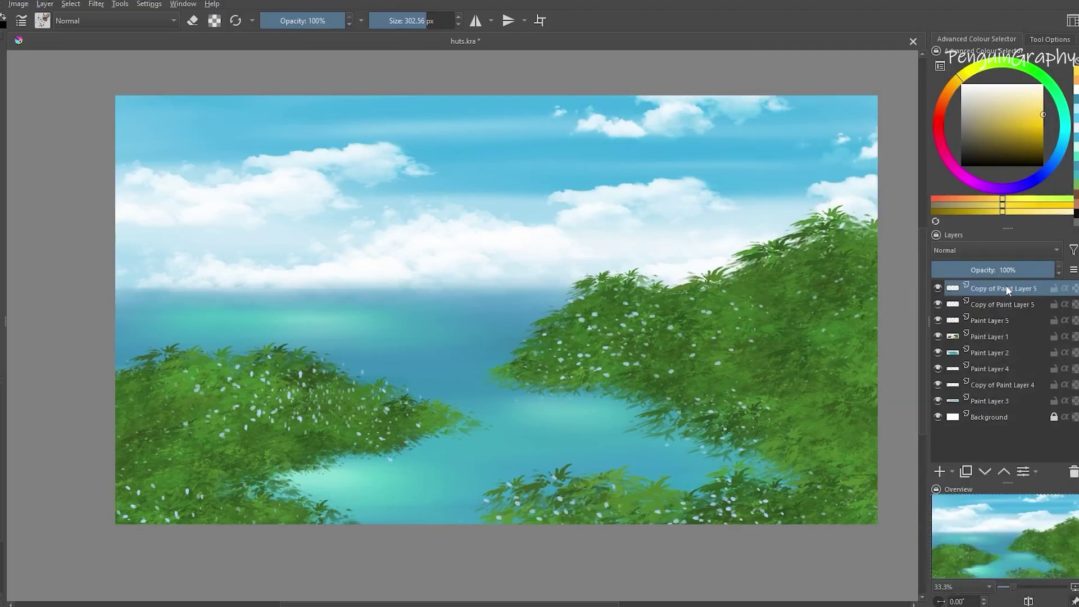
right_click(1001, 290)
left_click(949, 425)
right_click(1001, 297)
left_click(955, 411)
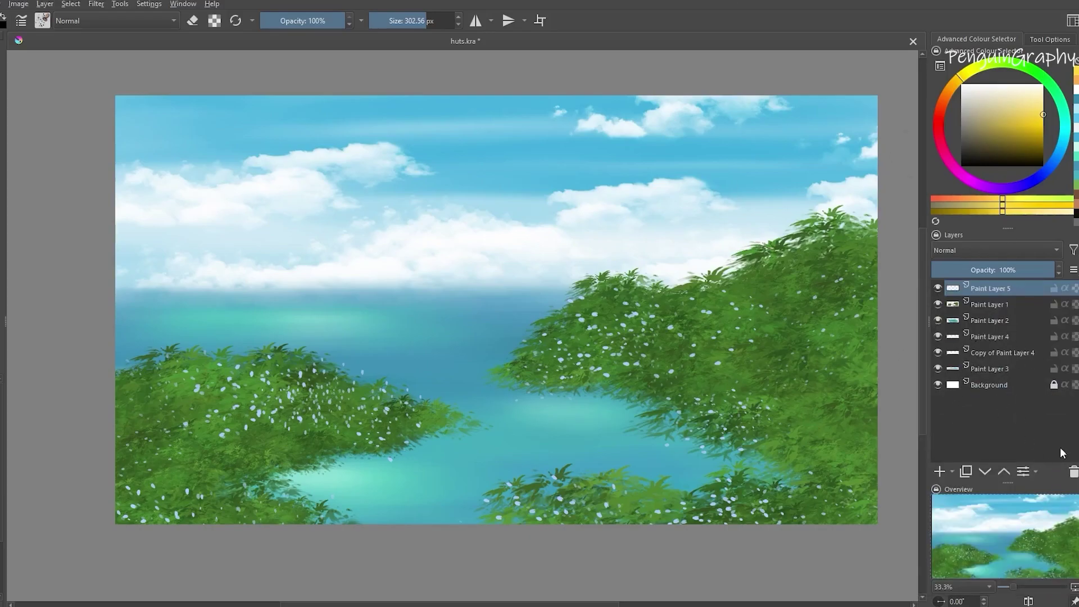
Duplicate the hills layer Paint Layer 1 and shift the lower original slightly down and to the right over the water
left_click(1005, 305)
right_click(1015, 304)
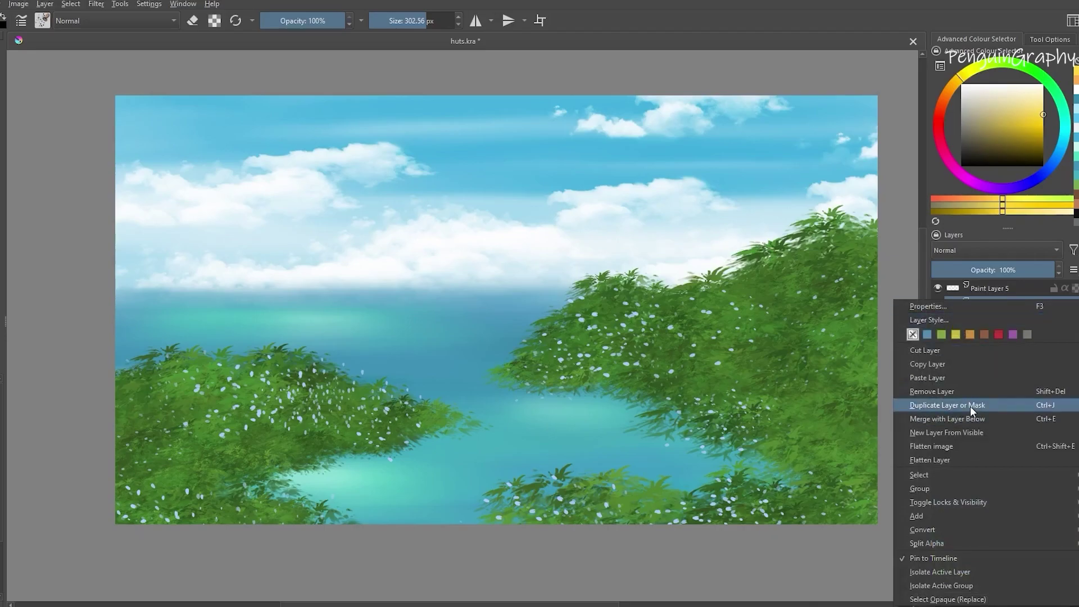
left_click(971, 406)
key("ctrl+t")
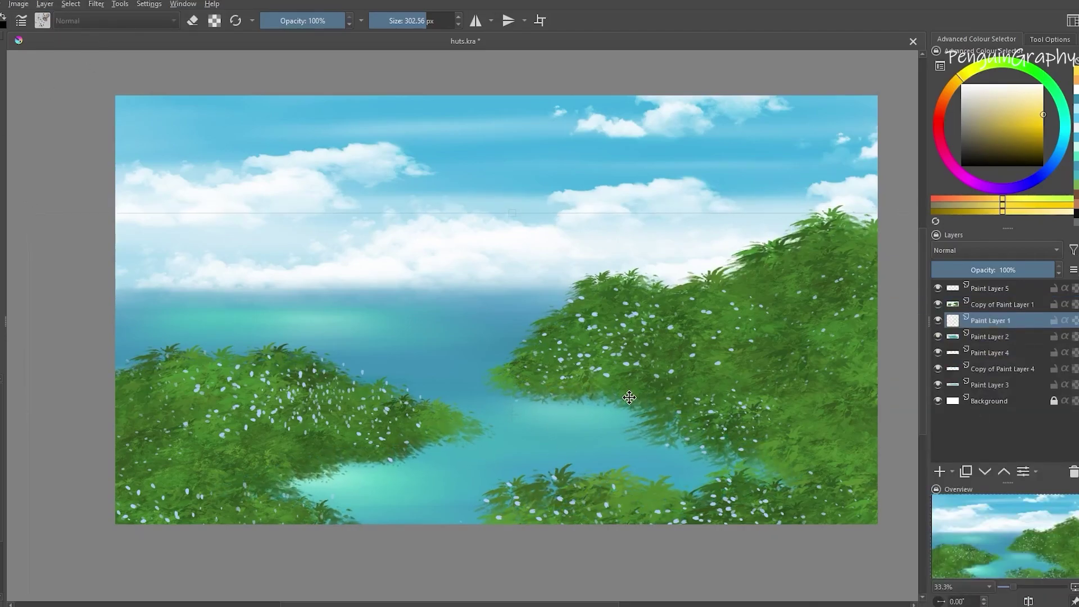
key("Return")
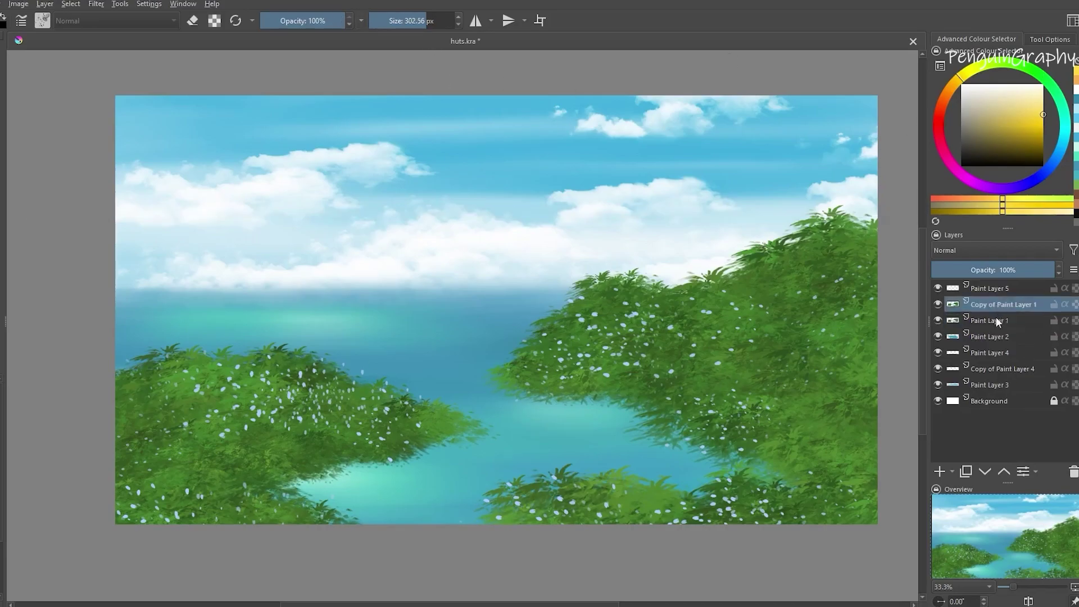
Set the shifted hills layer Paint Layer 1 to Darken blending at 64% opacity
left_click(938, 321)
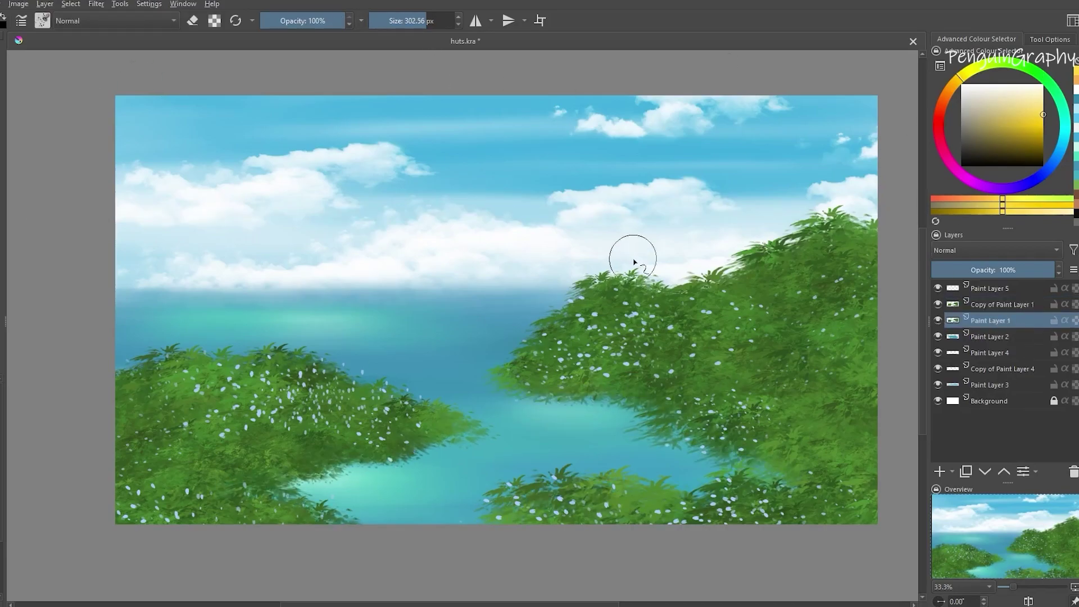
left_click(990, 250)
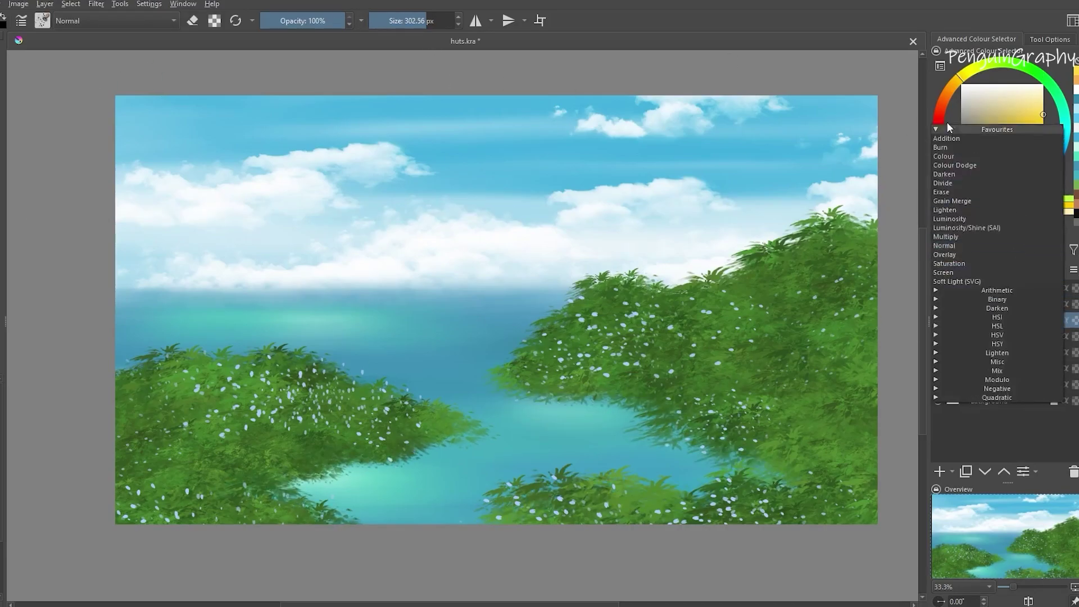
left_click(956, 174)
mouse_move(1025, 274)
left_mouse_down()
mouse_move(981, 272)
mouse_move(1040, 271)
mouse_move(1009, 271)
left_mouse_up()
Blend the shifted hills layer's edges along the left hill's waterline with a blending brush at 98.32 px
left_click(42, 20)
scroll(202, 130, "down", 10)
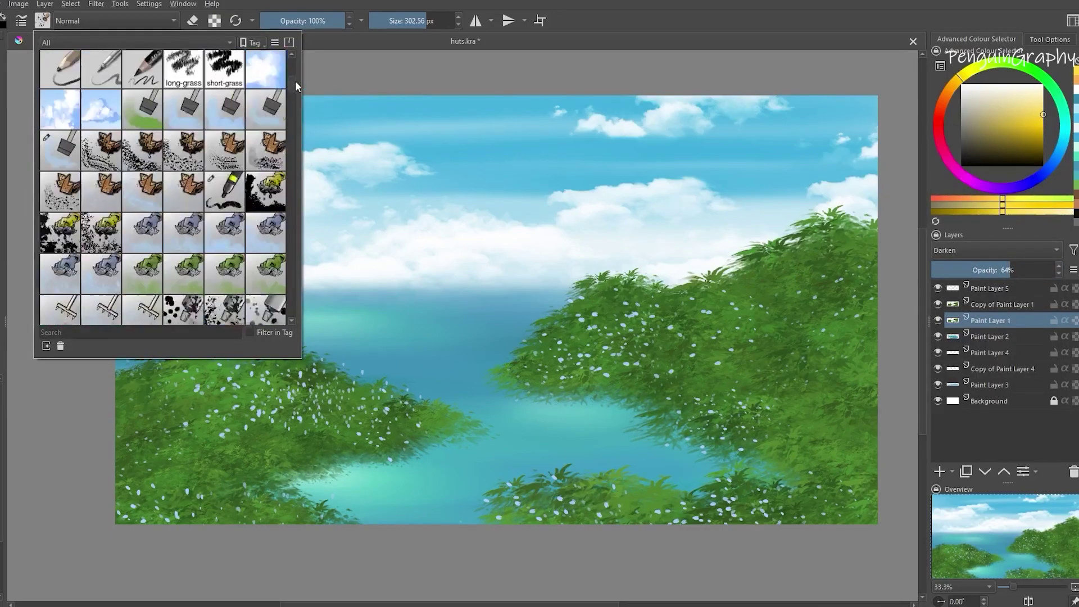
left_click(264, 304)
left_click_drag(431, 12, 409, 21)
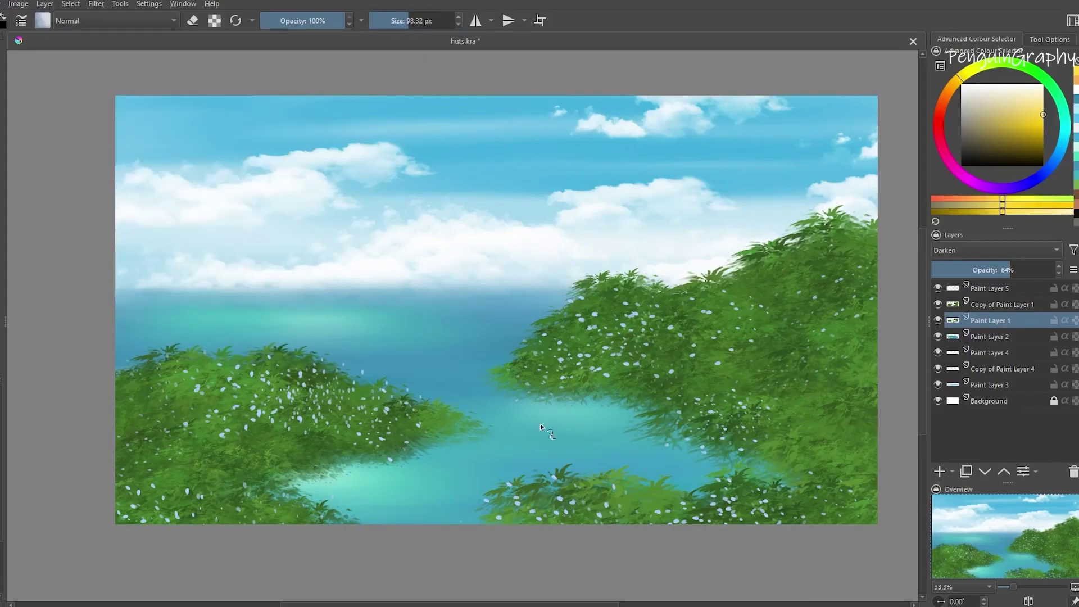
left_click_drag(442, 437, 306, 501)
Try Burn blending on Paint Layer 1, and change its blending mode to Multiply
left_click(1014, 254)
left_click(991, 249)
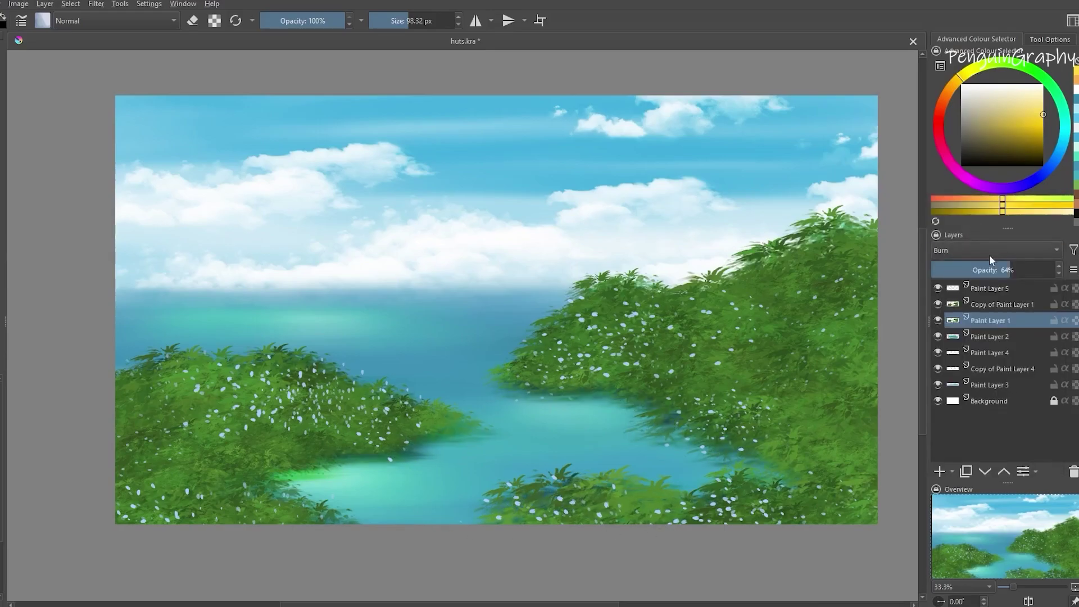
left_click(1010, 248)
left_click(984, 352)
Switch to a different brush in erase mode and set its size to 93.92 px
left_click(44, 21)
left_click(142, 263)
left_click(407, 19)
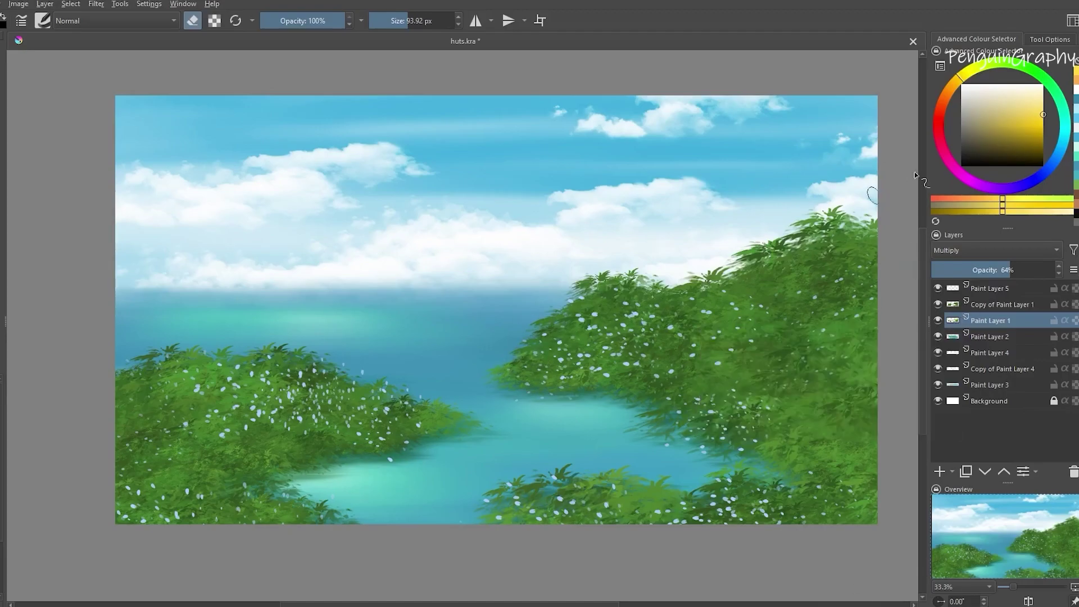
Add a new layer above the water layer Paint Layer 2 and pick a light green colour
left_click(940, 471)
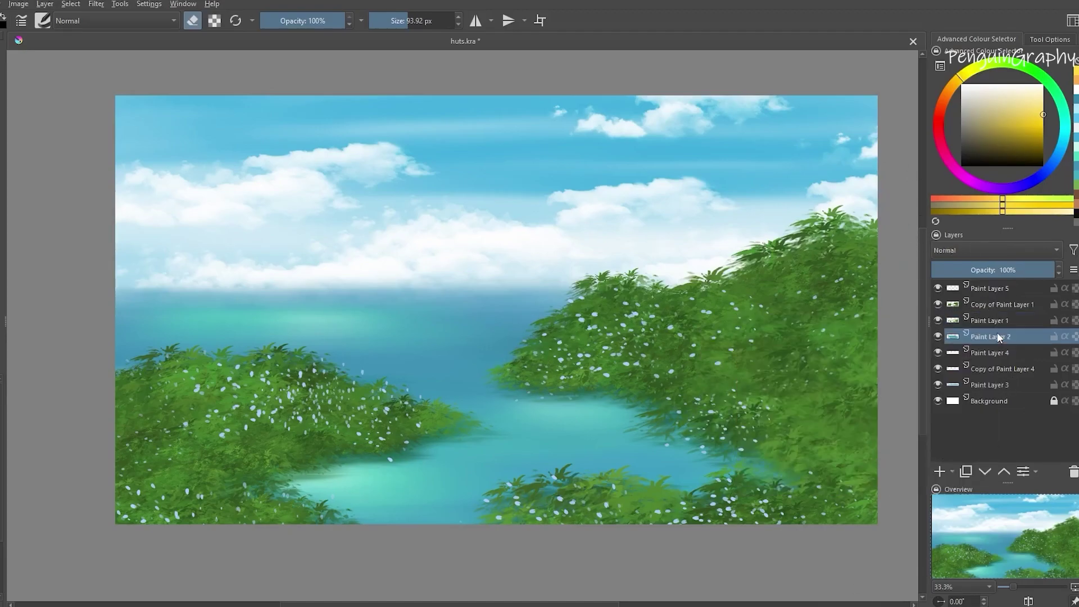
left_click(998, 87)
left_click(1056, 92)
left_click(996, 115)
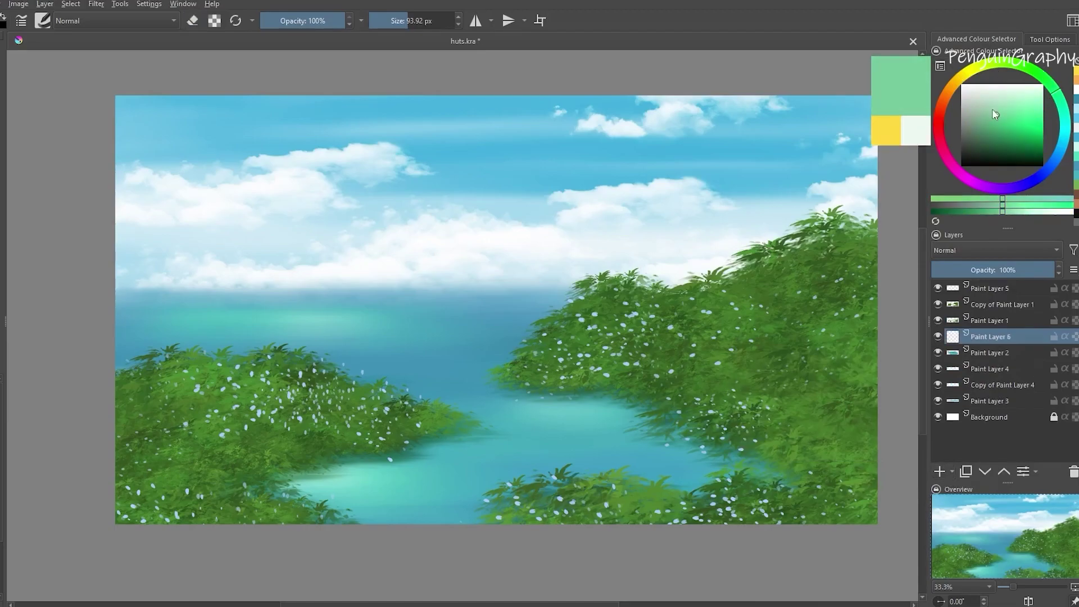
Speckle the lower water on Paint Layer 6 with light green and blue dabs, using a splatter brush at 27.75 px
left_click(50, 21)
mouse_move(294, 67)
left_mouse_down()
mouse_move(291, 309)
mouse_move(285, 242)
left_mouse_up()
left_click(102, 284)
mouse_move(494, 487)
left_mouse_down()
mouse_move(459, 493)
mouse_move(439, 521)
left_mouse_up()
left_click_drag(995, 145, 1063, 147)
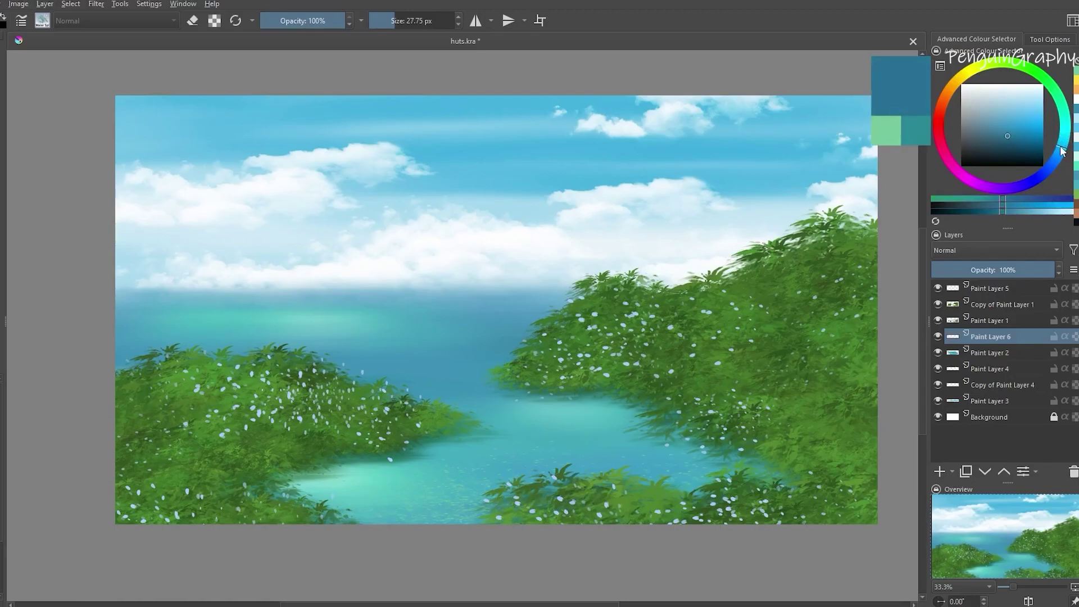
left_click(1029, 128)
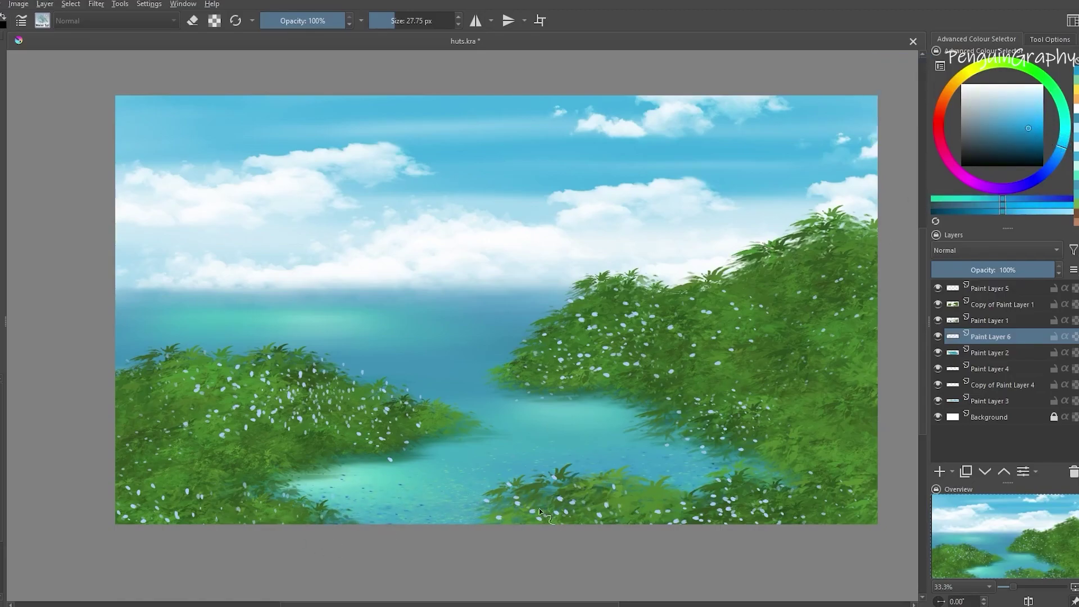
Smear the speckles on Paint Layer 6 into soft horizontal water ripples with the blending brush at 98.32 px
left_click(42, 21)
left_click_drag(291, 130, 292, 72)
left_click(266, 138)
left_click(386, 506)
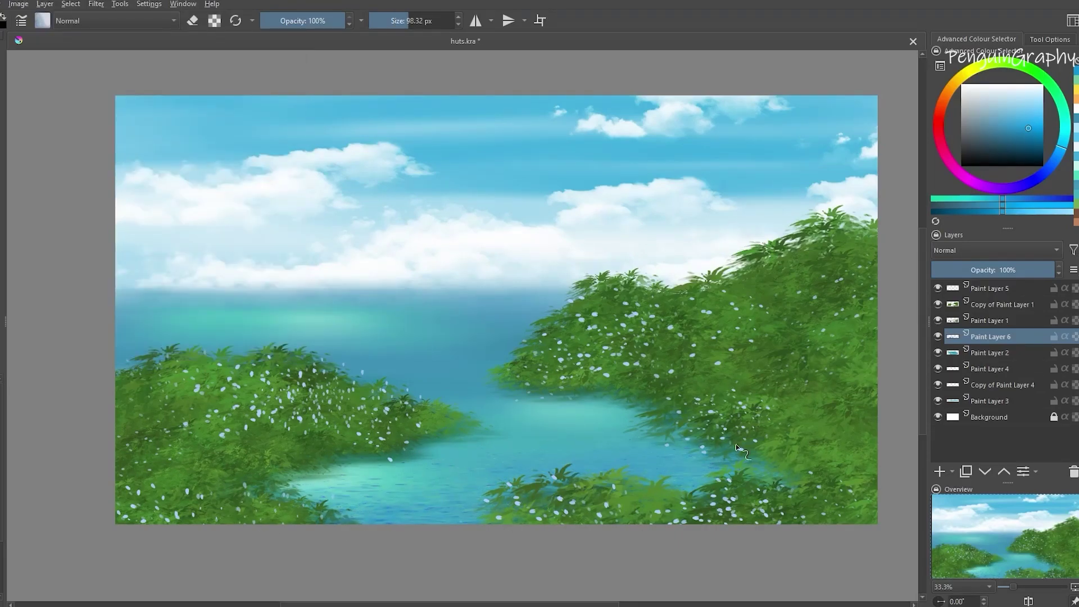
Try Multiply blending on the ripple layer Paint Layer 6
left_click(995, 250)
left_click(1027, 242)
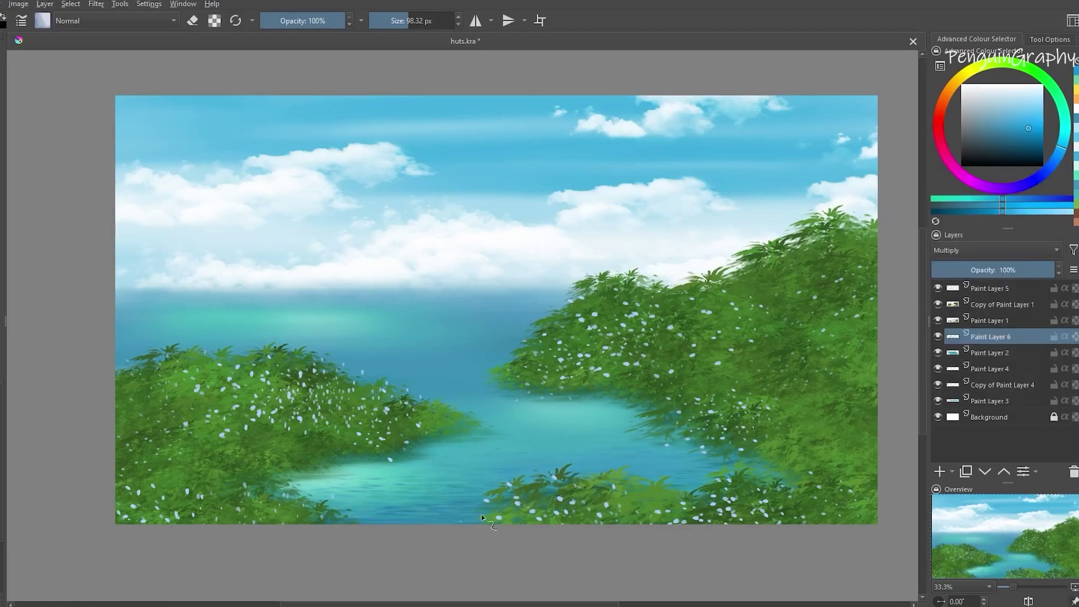
right_click(1018, 329)
key("Escape")
Lower the opacity of the hills shading layer Paint Layer 1
left_click(985, 325)
left_click_drag(1010, 269, 1046, 281)
left_click(1014, 268)
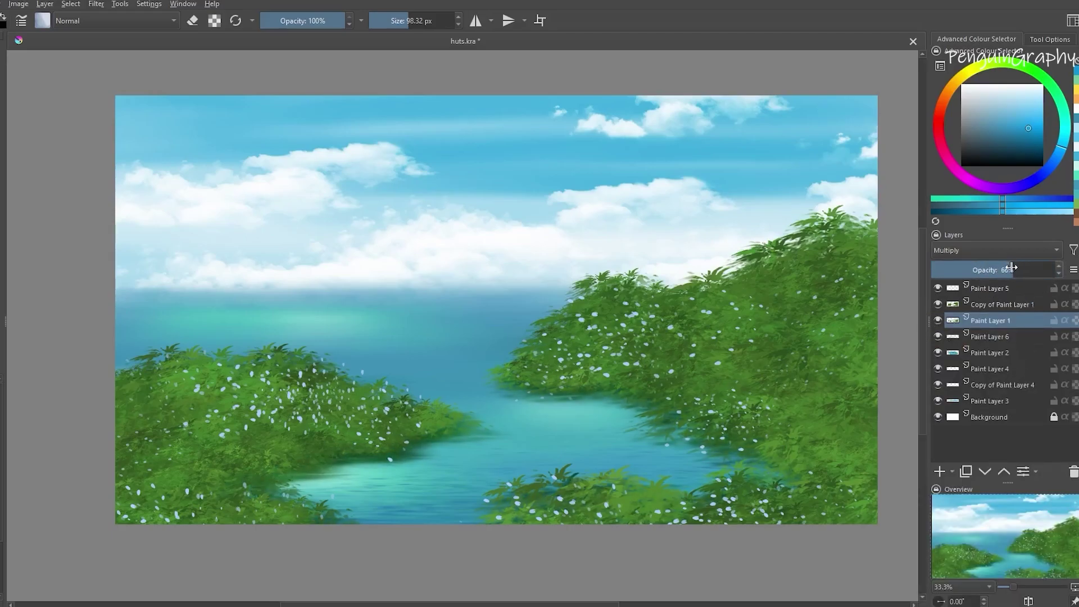
Try different blending modes on the ripple layer Paint Layer 6 and settle on Screen
left_click(989, 340)
left_click(994, 252)
left_click(981, 219)
left_click(989, 250)
left_click(963, 296)
left_click(987, 251)
left_click(978, 263)
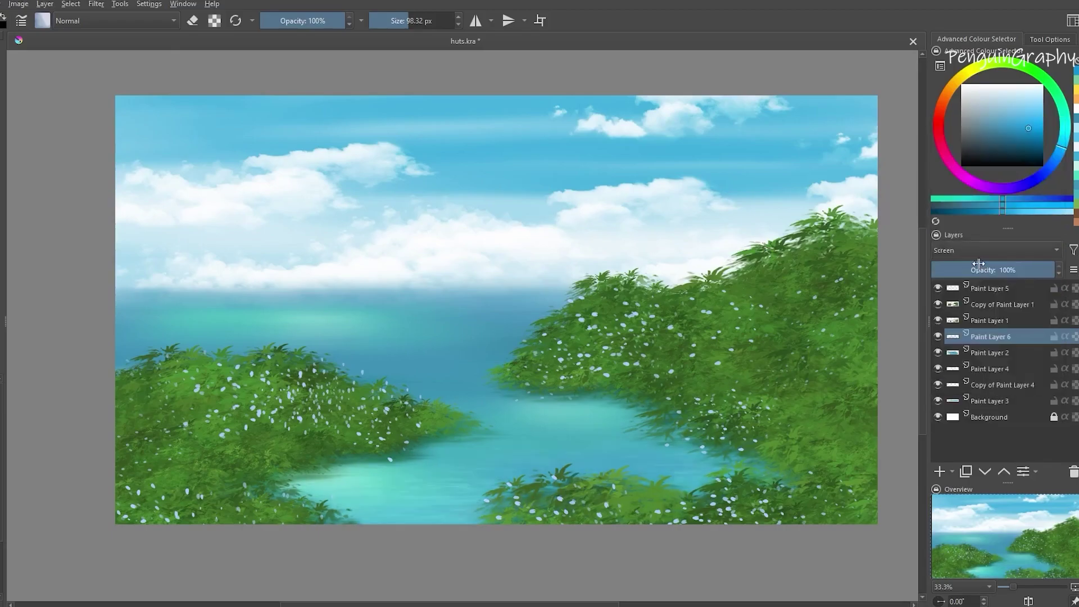
Duplicate the ripple layer Paint Layer 6 and set the copy to Overlay blending at 50% opacity
right_click(1024, 338)
left_click(940, 114)
left_click(1024, 250)
left_click(973, 207)
left_click_drag(1027, 270, 994, 270)
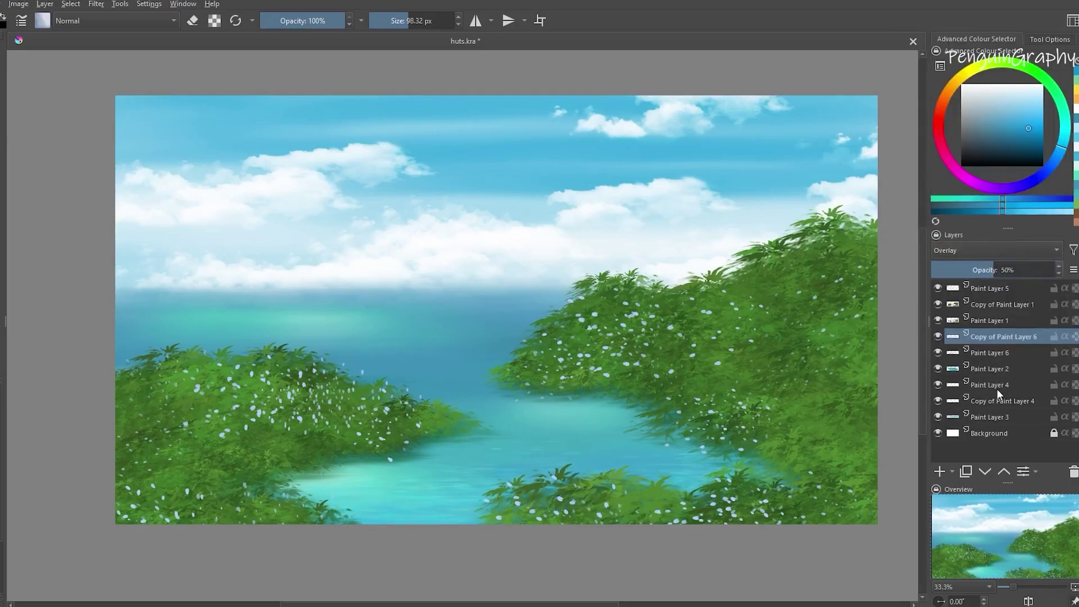
Deepen the water on Paint Layer 2 by reshaping its colour adjustment curve at three points
left_click(959, 366)
left_click(90, 6)
mouse_move(140, 49)
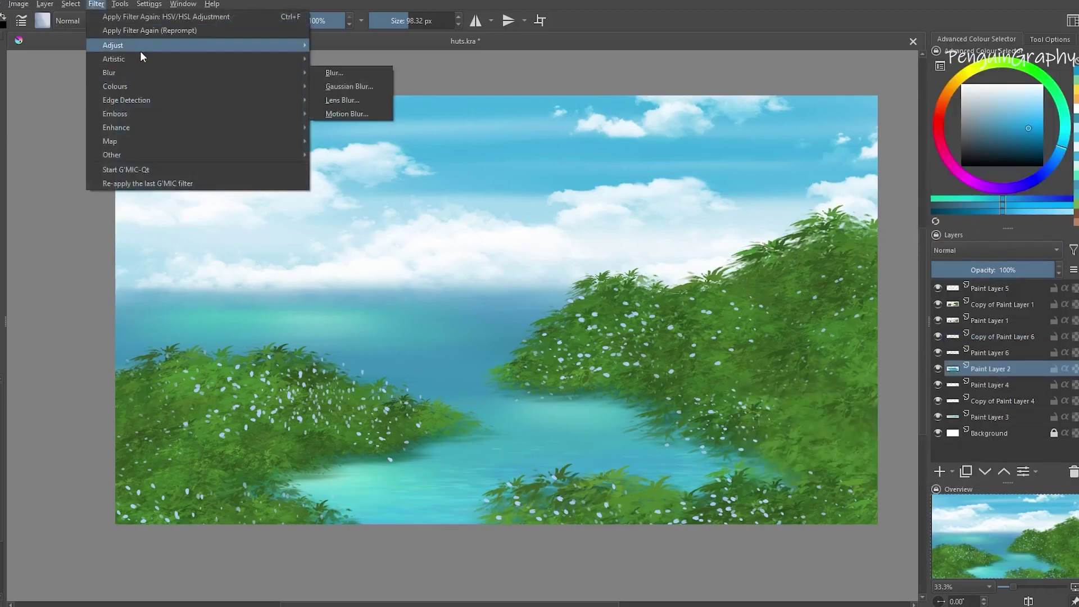
left_click(405, 180)
left_click_drag(855, 209, 865, 218)
left_click_drag(914, 188, 910, 181)
left_click_drag(963, 150, 960, 147)
left_click(983, 335)
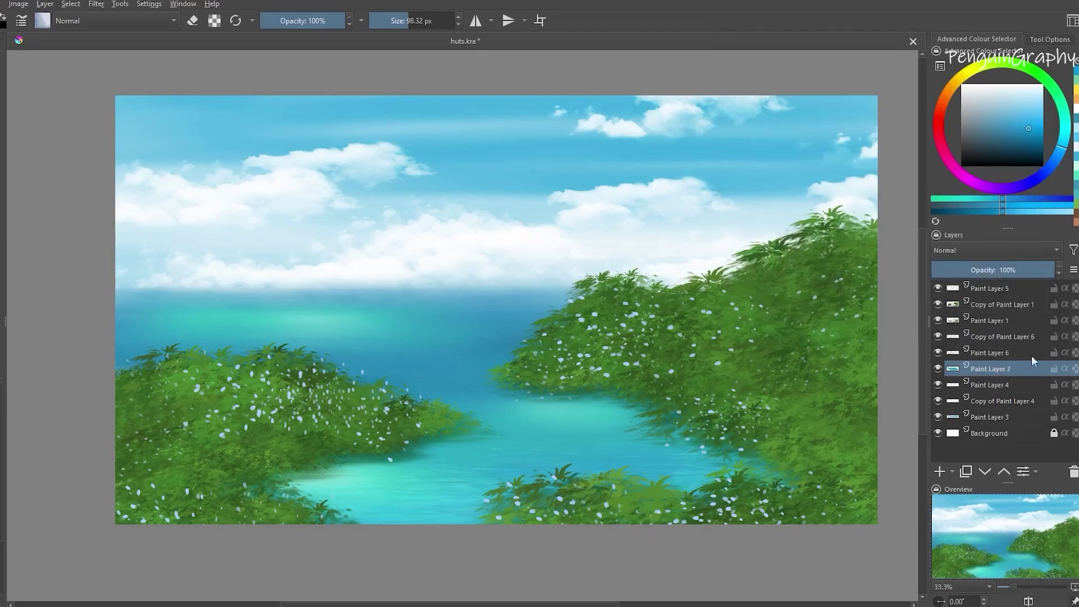
Add a new layer above Copy of Paint Layer 1 and pick a green based on the right hill's foliage
left_click(1003, 304)
left_click(937, 472)
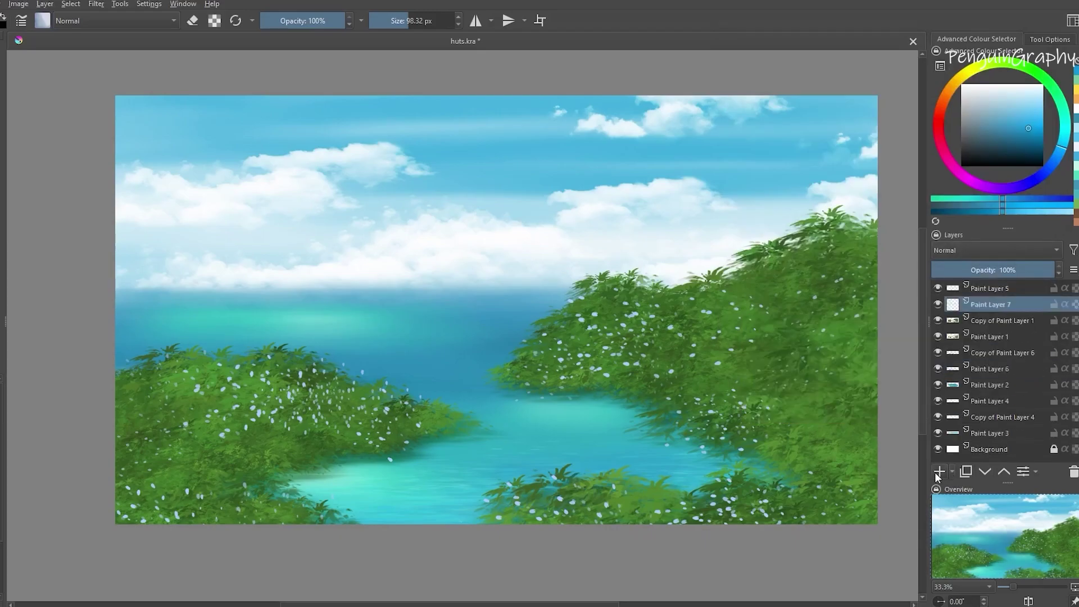
left_click(729, 321, "ctrl")
left_click(1004, 136)
Paint foliage along the lower-left hill's shoreline and the foreground bush with a leafy brush at 302.56 px, adding a darker green
left_click(42, 21)
left_click_drag(291, 78, 289, 138)
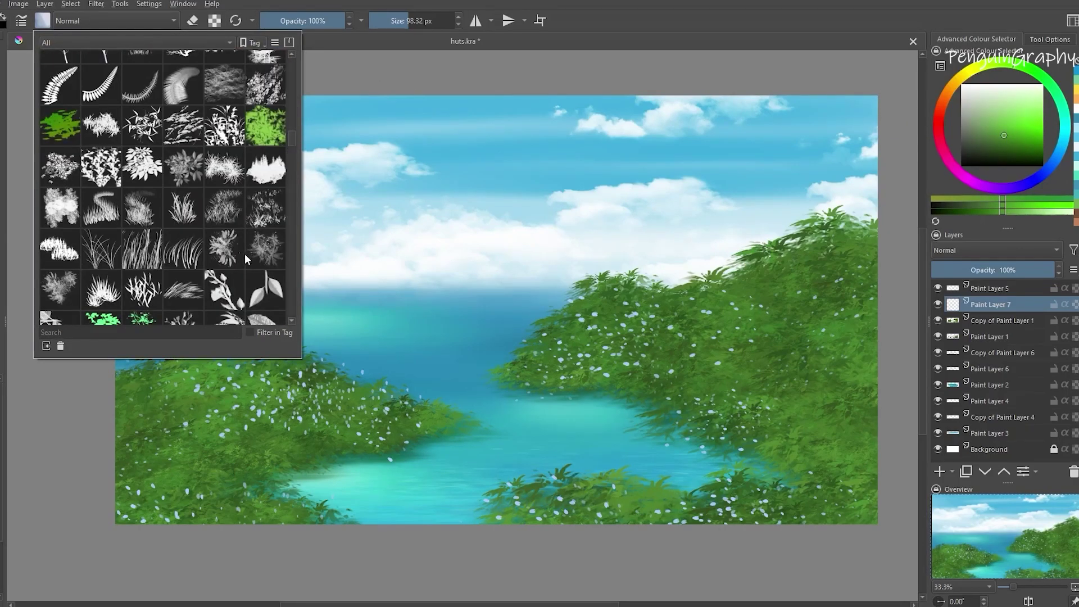
left_click(61, 125)
left_click_drag(475, 327, 537, 322)
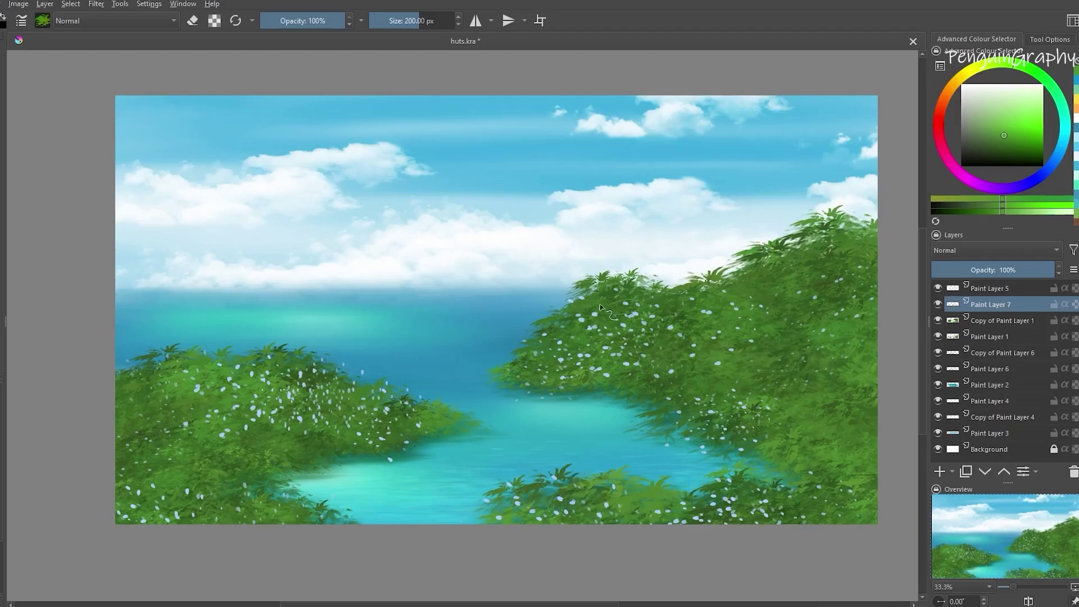
key("ctrl+z")
left_click(426, 21)
left_click_drag(180, 513, 235, 505)
left_click_drag(365, 528, 268, 509)
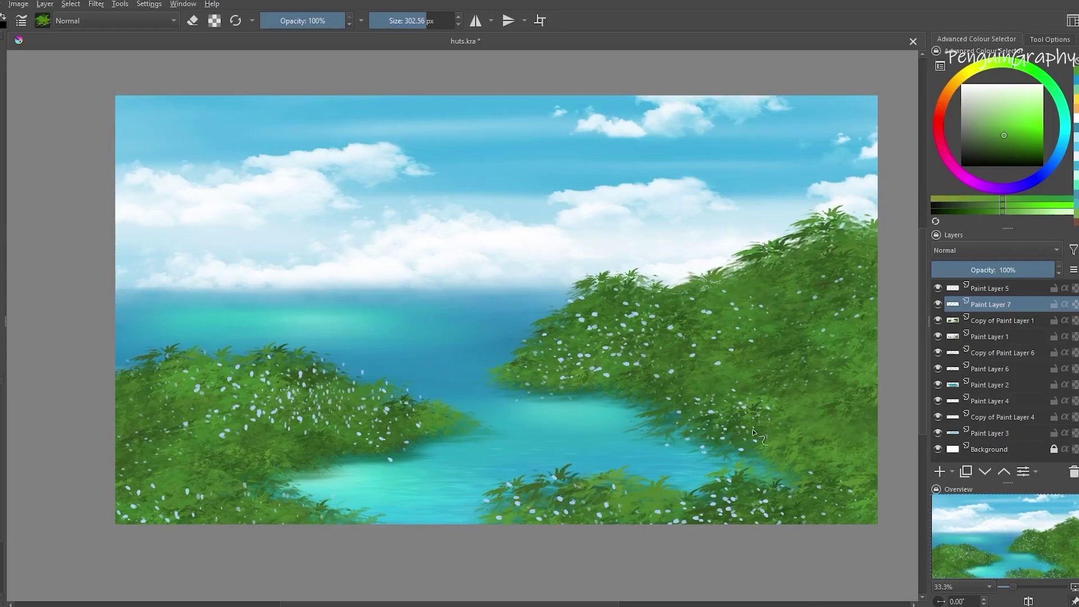
left_click(1003, 142)
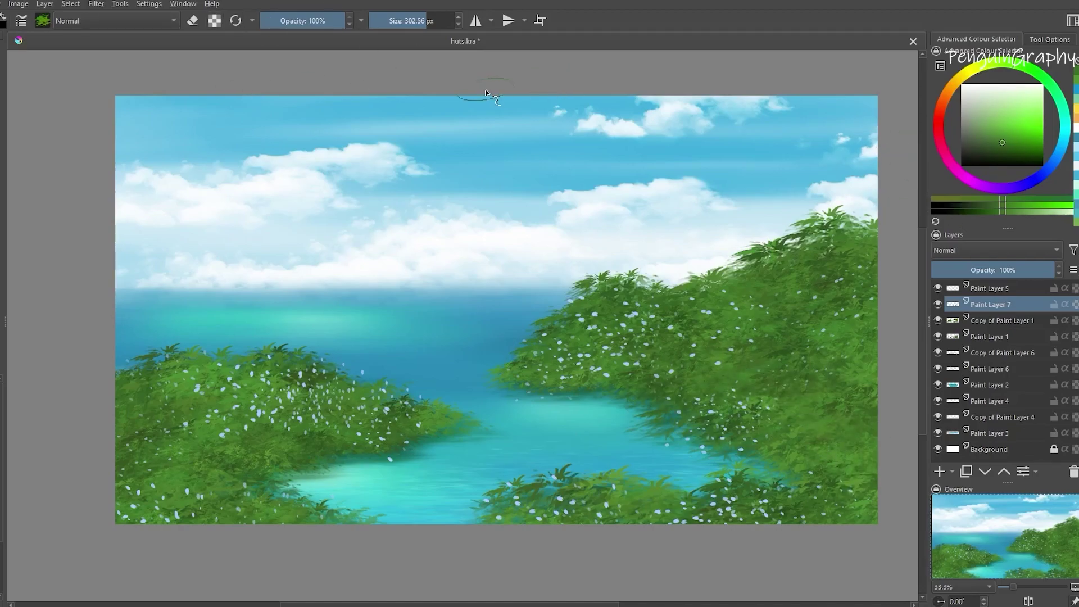
Add a new layer above the flower layer Paint Layer 5 and pick a muted orange colour
mouse_move(987, 347)
left_click(1003, 288)
left_click(941, 471)
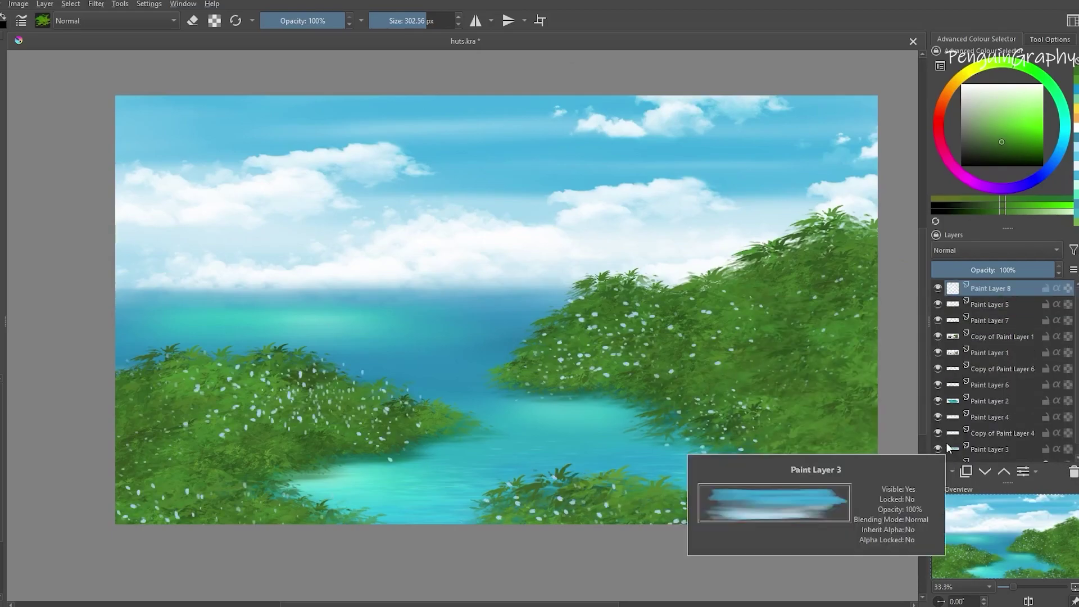
left_click(945, 100)
left_click(1000, 124)
Wash the sky with the muted orange on Paint Layer 8, using a soft airbrush at 979.17 px
left_click(45, 22)
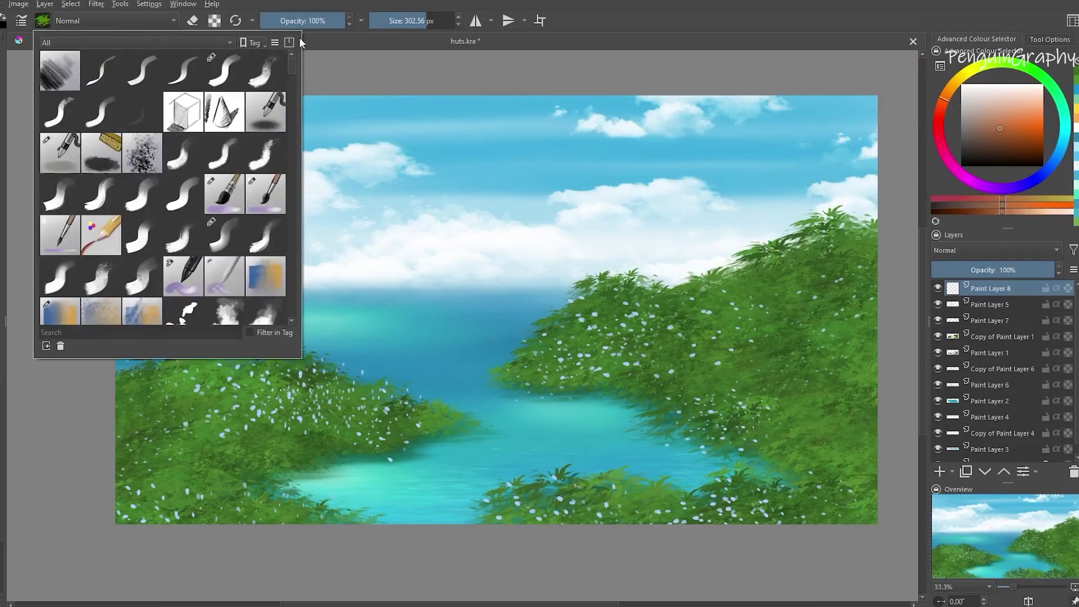
left_click(266, 112)
mouse_move(73, 201)
left_mouse_down()
mouse_move(849, 197)
mouse_move(209, 126)
mouse_move(706, 178)
mouse_move(376, 107)
left_mouse_up()
left_click_drag(61, 282, 787, 247)
Wash the hills and water with a darker orange and set Paint Layer 8 to Overlay blending
left_click_drag(1000, 115, 1001, 136)
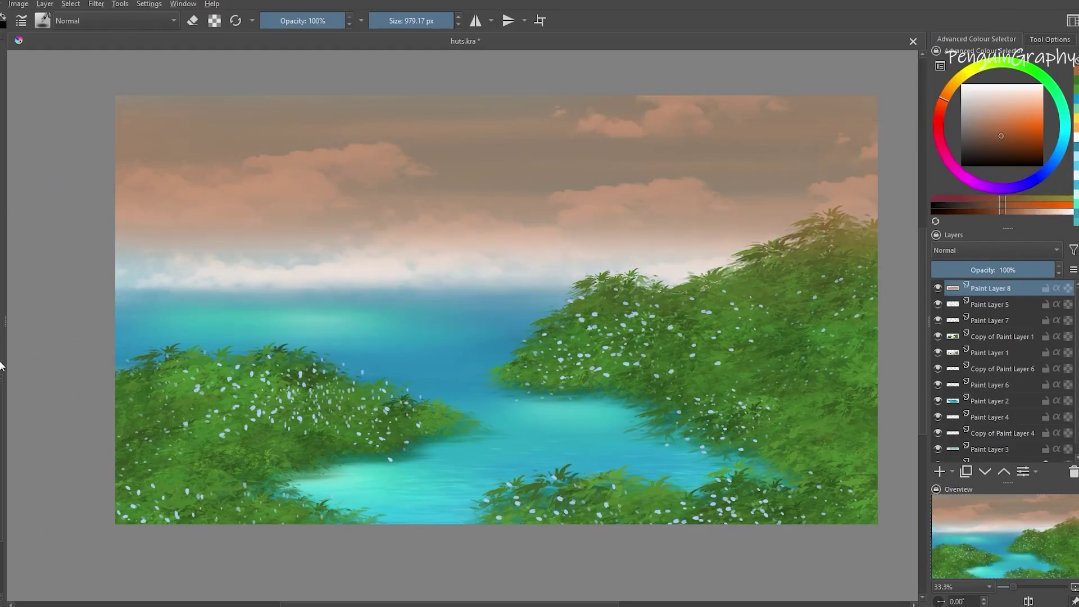
mouse_move(800, 410)
left_mouse_down()
mouse_move(85, 448)
mouse_move(13, 518)
mouse_move(458, 529)
mouse_move(892, 519)
left_mouse_up()
mouse_move(408, 494)
left_mouse_down()
mouse_move(70, 497)
mouse_move(611, 372)
mouse_move(60, 359)
left_mouse_up()
mouse_move(60, 358)
left_mouse_down()
mouse_move(757, 335)
mouse_move(907, 311)
left_mouse_up()
left_click_drag(906, 311, 118, 276)
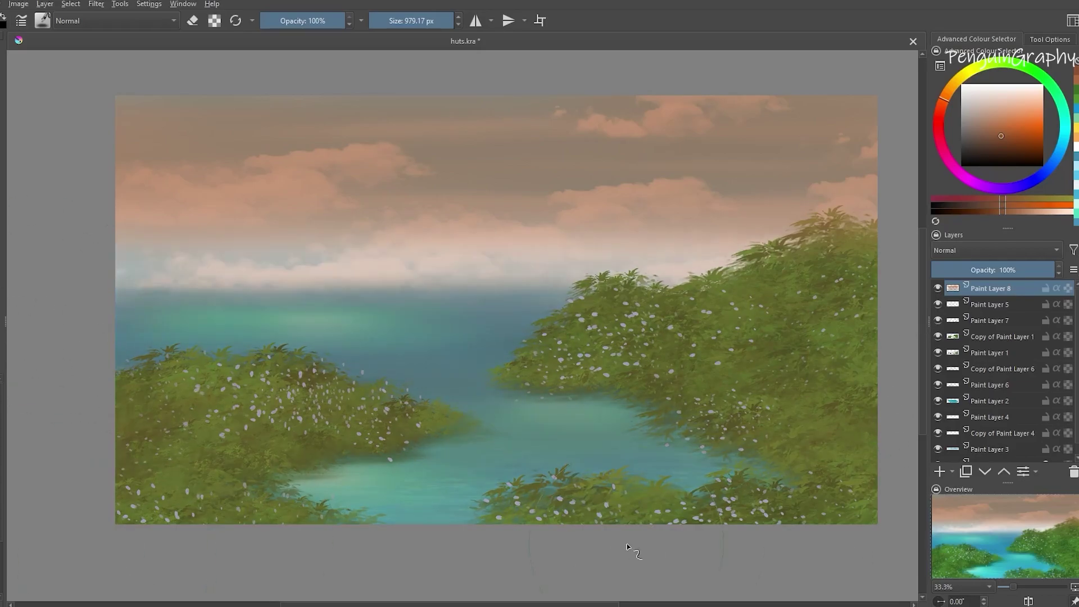
left_click(995, 250)
left_click(987, 291)
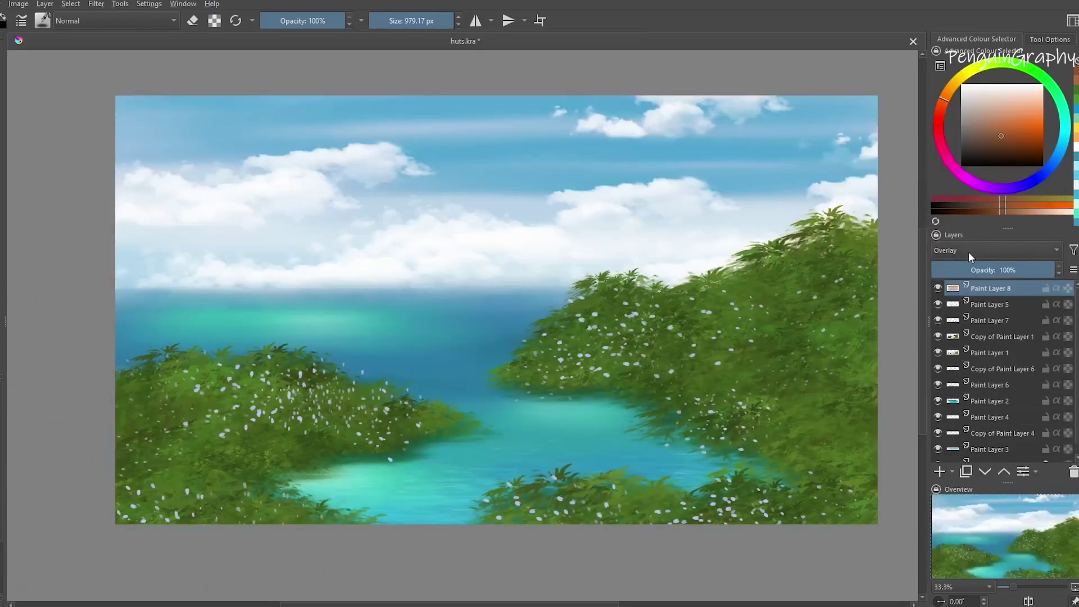
Apply a colour adjustment curve to Paint Layer 8, lowering the midtones and holding the shadows at input 59, output 63
left_click(96, 5)
mouse_move(137, 45)
left_click(338, 86)
left_click_drag(869, 203, 916, 193)
mouse_move(837, 239)
left_mouse_down()
mouse_move(815, 209)
mouse_move(818, 229)
left_mouse_up()
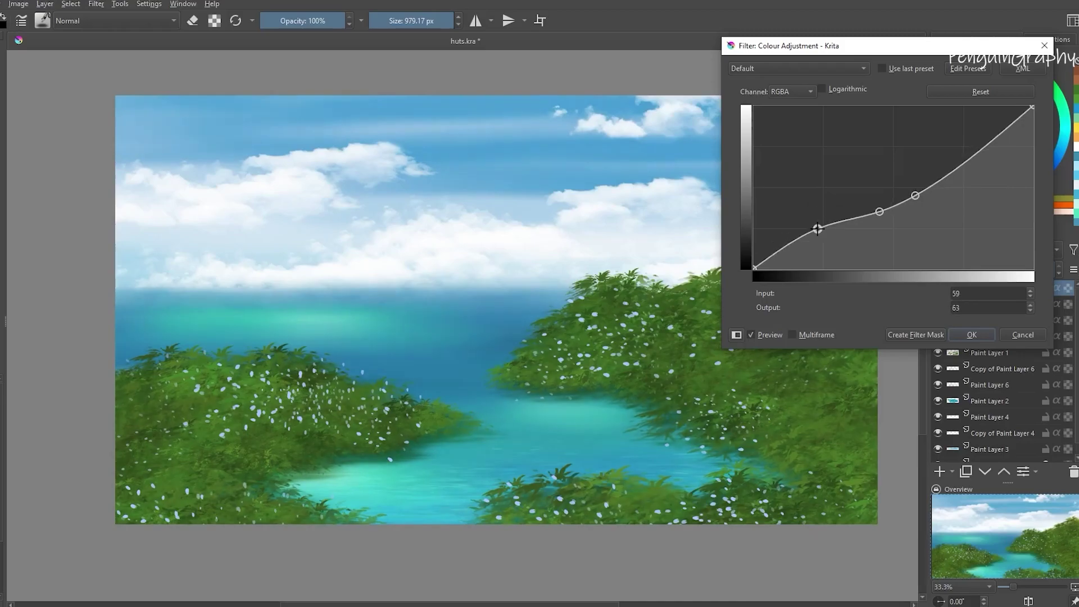
left_click(972, 335)
Apply an HSV/HSL adjustment to Paint Layer 8, shifting its hue and slightly reducing its saturation
left_click(96, 5)
mouse_move(133, 43)
left_click(374, 130)
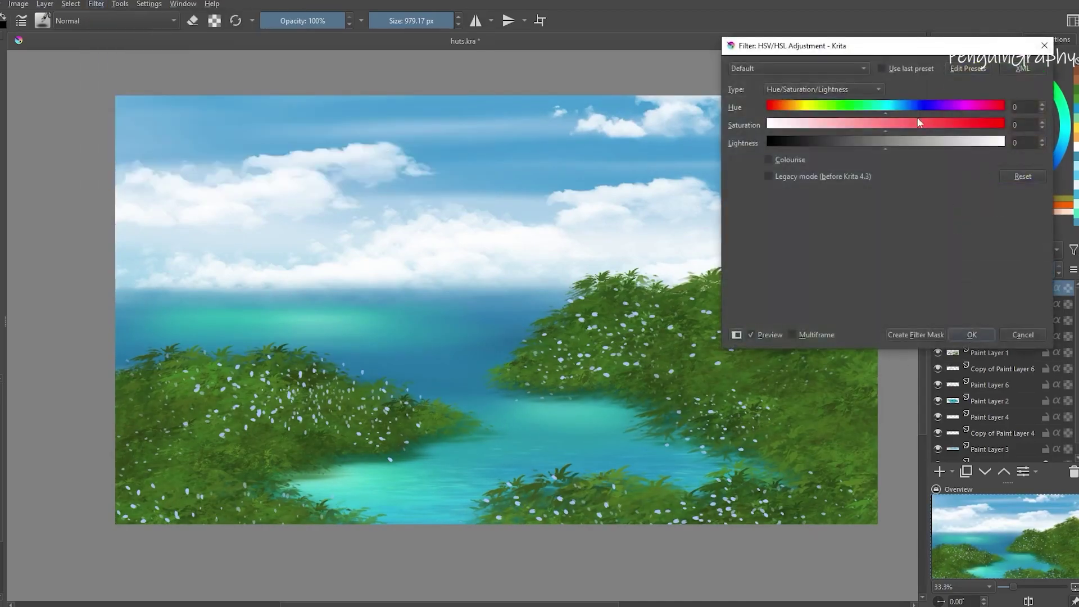
mouse_move(898, 110)
left_mouse_down()
mouse_move(940, 114)
mouse_move(752, 148)
mouse_move(928, 132)
left_mouse_up()
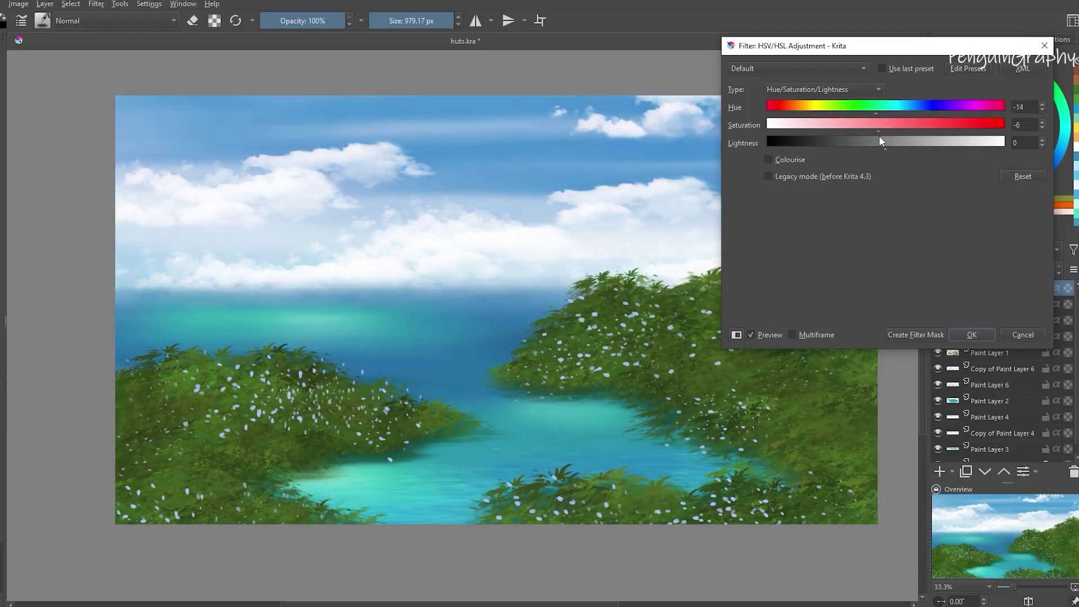
left_click_drag(876, 110, 890, 115)
left_click(972, 334)
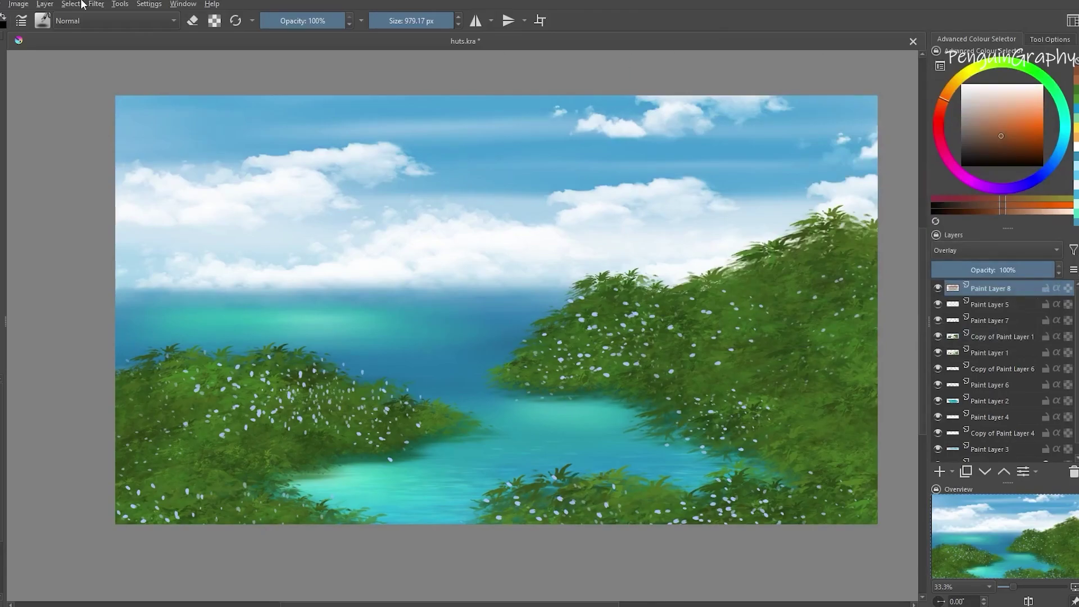
Brighten the orange tint on Paint Layer 8 by raising the midtones of its colour curve and anchoring the shadows
left_click(97, 3)
mouse_move(117, 42)
left_click(401, 185)
left_click_drag(833, 225, 840, 183)
mouse_move(908, 153)
left_mouse_down()
mouse_move(926, 183)
mouse_move(900, 131)
mouse_move(906, 141)
left_mouse_up()
left_click(798, 231)
left_click_drag(798, 231, 808, 236)
left_click(972, 335)
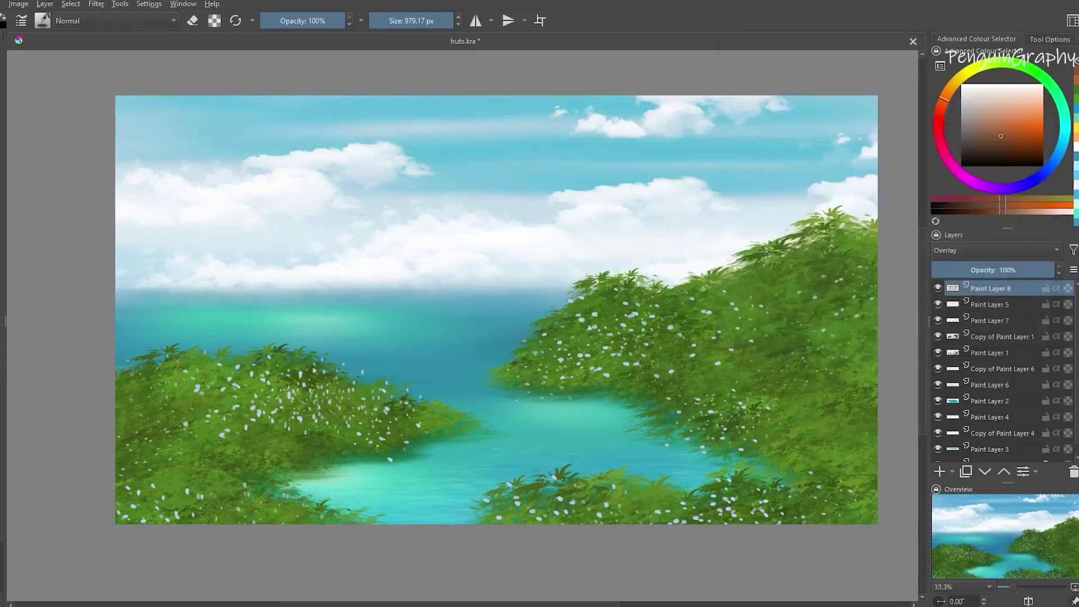
Recolour the flowers on Paint Layer 5 with an HSV/HSL adjustment of hue 13 and saturation 100, darkening them slightly
left_click(1012, 304)
left_click(96, 4)
mouse_move(168, 45)
left_click(347, 141)
left_click_drag(885, 107, 899, 130)
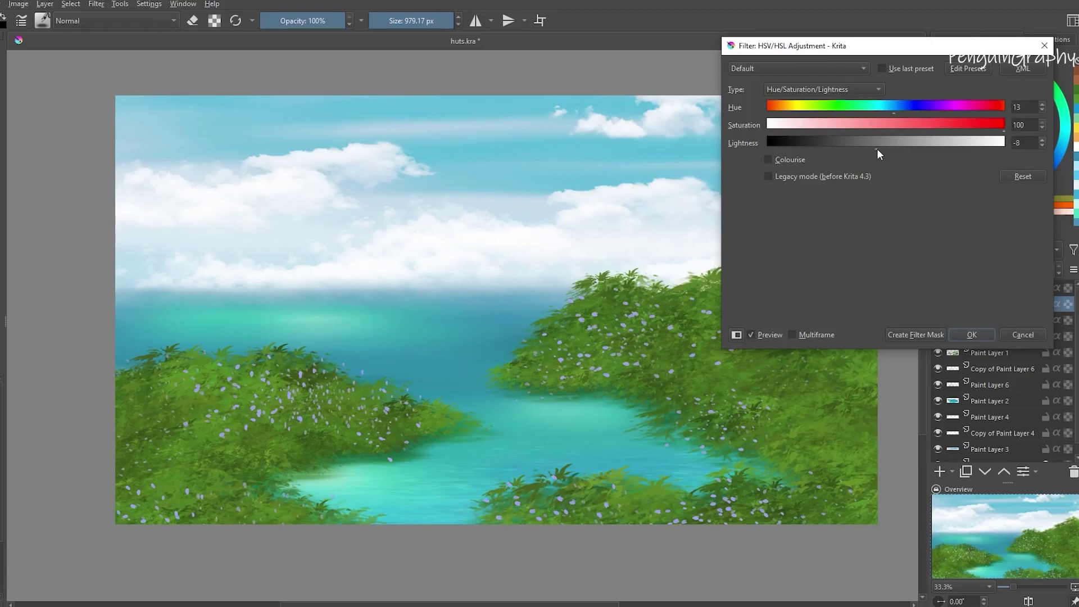
left_click_drag(916, 153, 874, 160)
left_click(972, 335)
Duplicate the flower layer Paint Layer 5 and try Overlay blending on it
right_click(993, 307)
left_click(941, 411)
left_click(980, 251)
left_click(980, 243)
right_click(1011, 305)
left_click(954, 415)
right_click(992, 301)
left_click(949, 421)
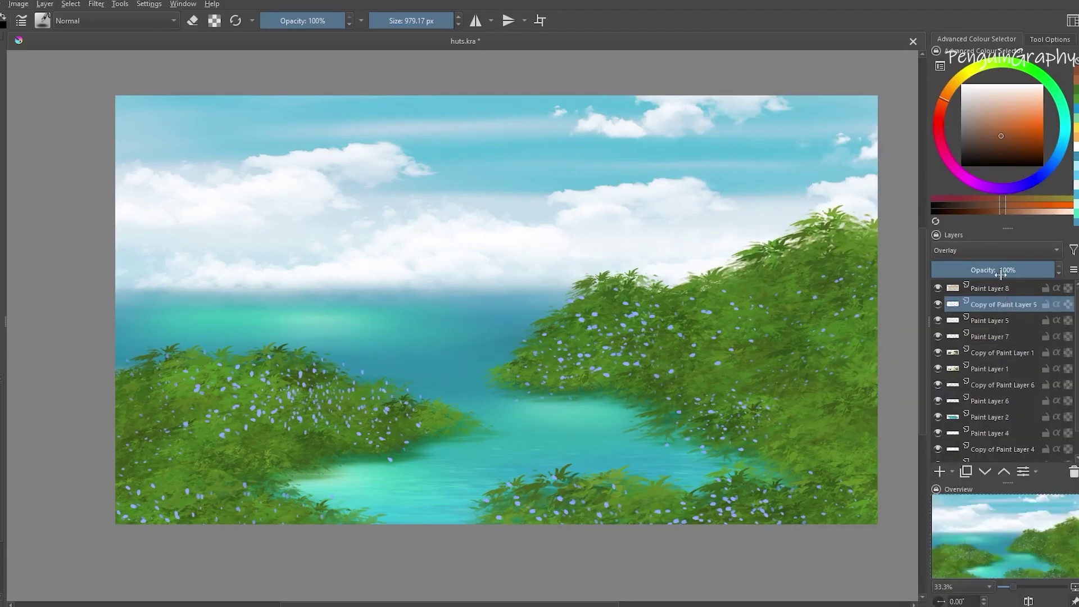
Set Copy of Paint Layer 5 to Screen blending at 40% opacity
left_click(973, 251)
left_click(969, 257)
left_click_drag(1013, 272, 993, 272)
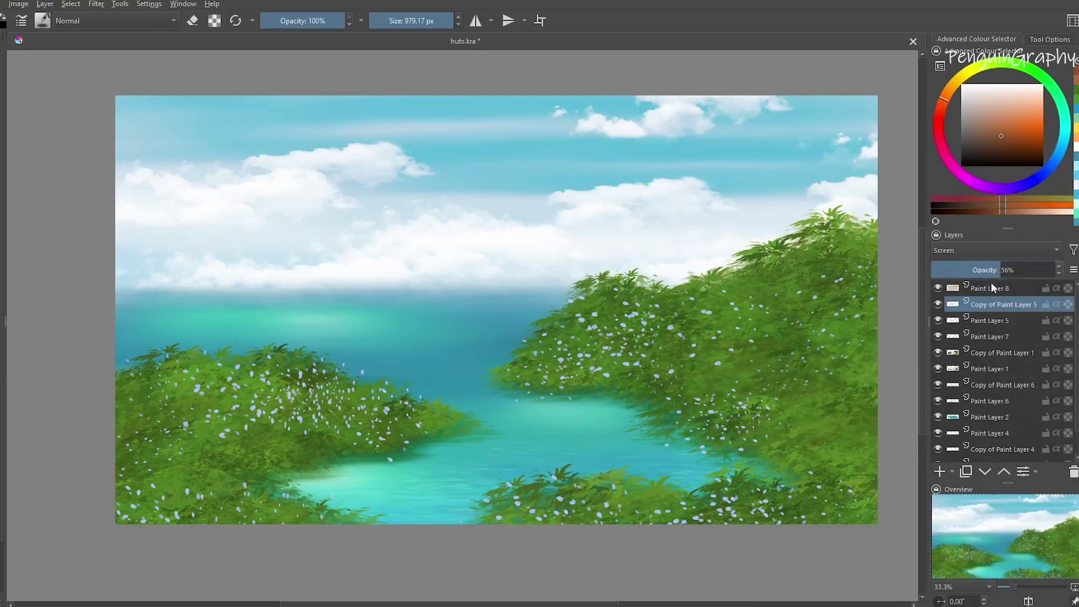
Shift the hue of the flowers on Copy of Paint Layer 5 toward pink with an HSV/HSL adjustment
left_click(96, 4)
left_click(113, 30)
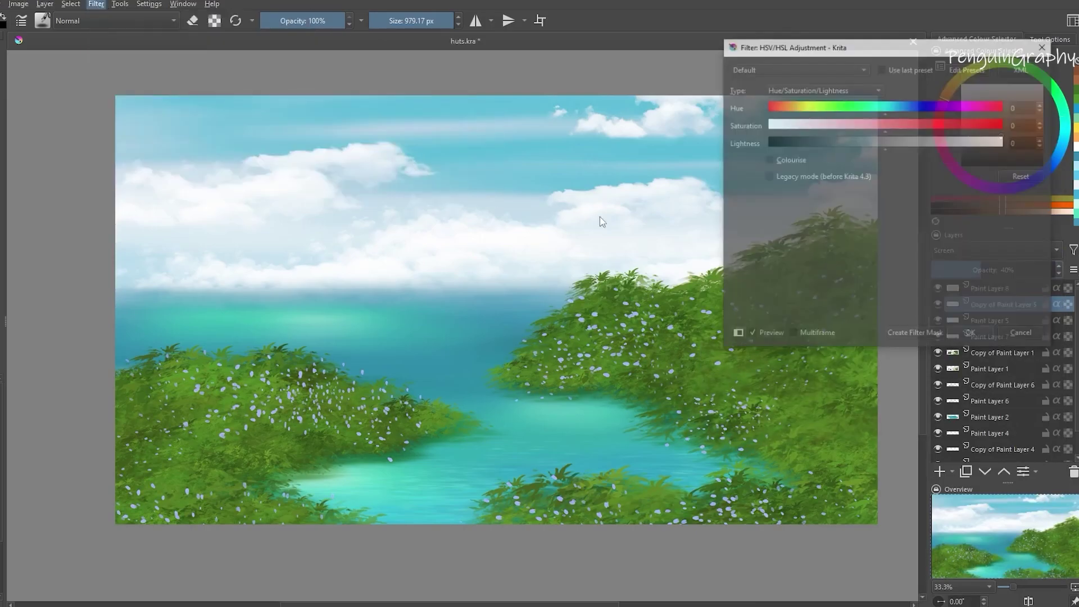
left_click_drag(900, 110, 999, 116)
left_click(971, 336)
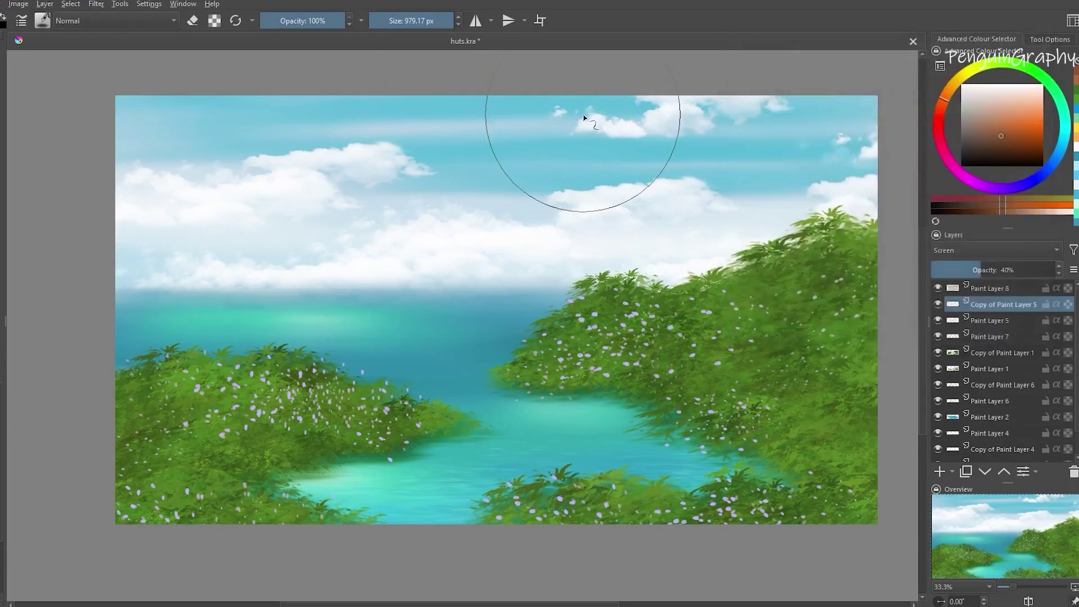
Select the sky layer Paint Layer 3 and switch to the blending brush at 249.31 px
scroll(1000, 416, "down", 1)
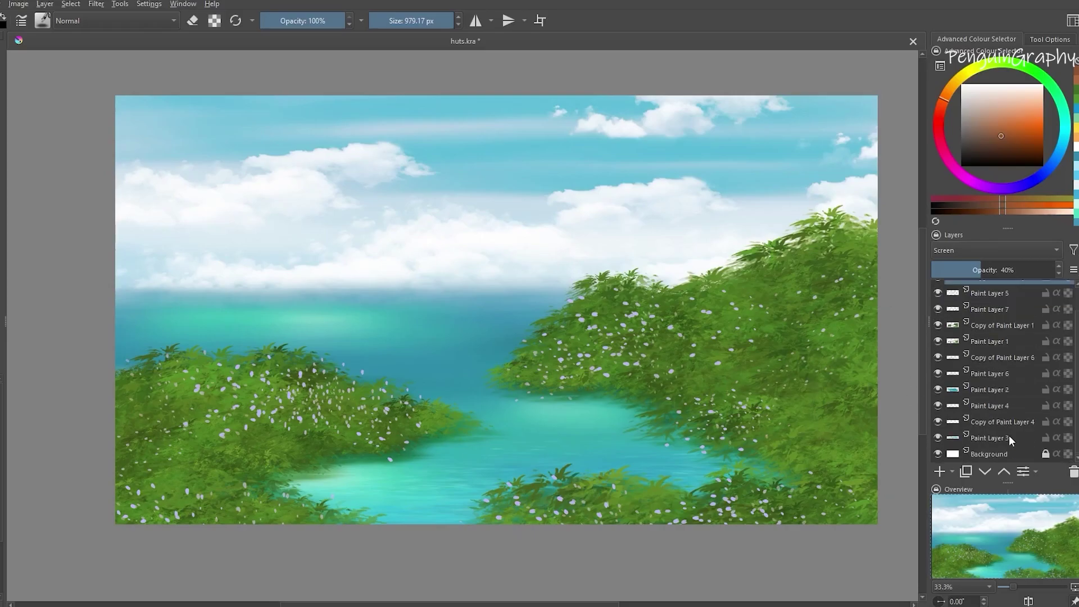
left_click(1009, 437)
left_click(42, 21)
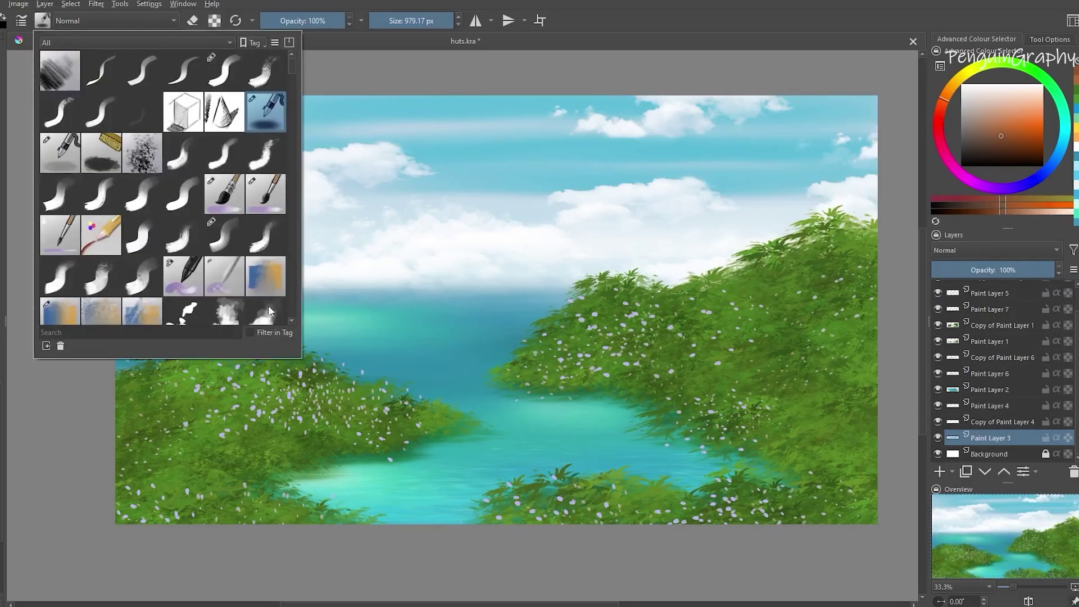
left_click_drag(291, 66, 292, 168)
left_click(262, 168)
left_click(423, 21)
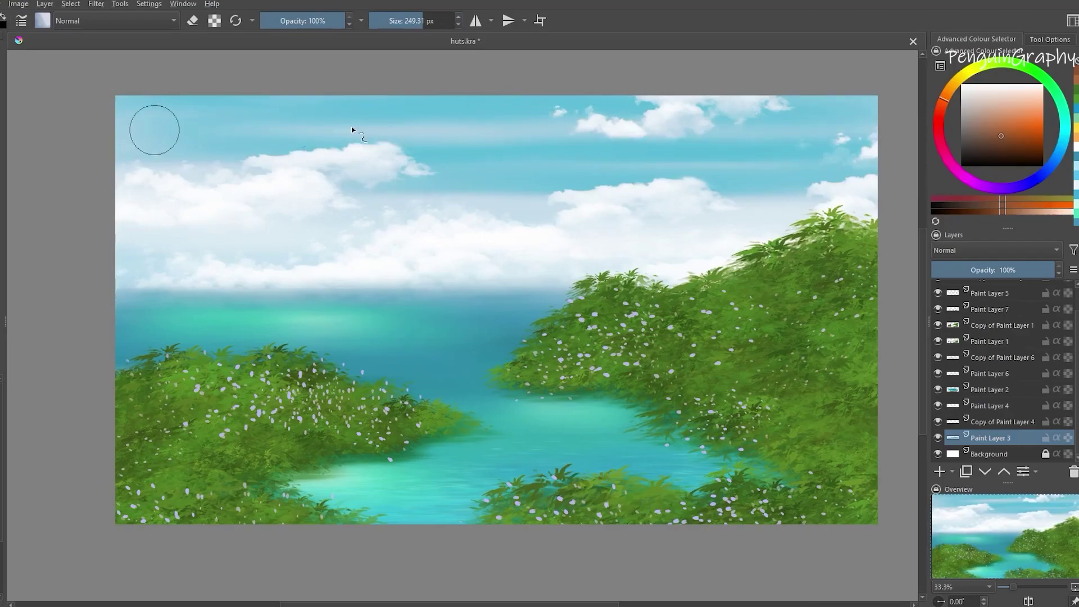
Shift the hue of the sky on Paint Layer 3 slightly toward blue with an HSV/HSL adjustment
left_click(96, 4)
mouse_move(112, 43)
left_click(401, 143)
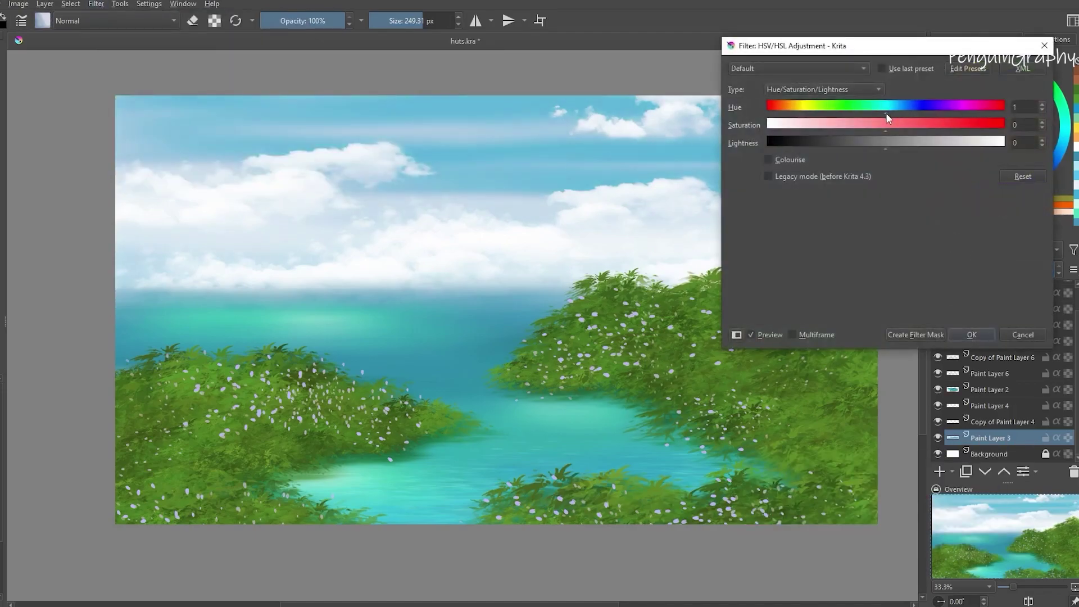
left_click_drag(886, 114, 890, 113)
left_click(974, 335)
Select the water layer Paint Layer 2 and fine-tune its hue with an HSV/HSL adjustment
left_click(1006, 388)
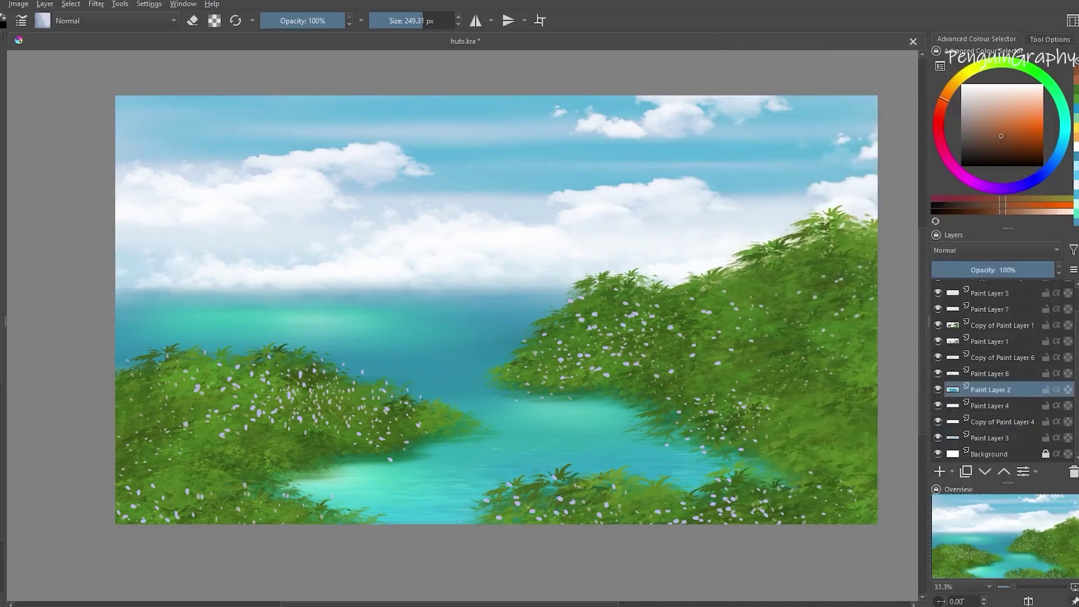
left_click(97, 4)
mouse_move(112, 43)
left_click(400, 144)
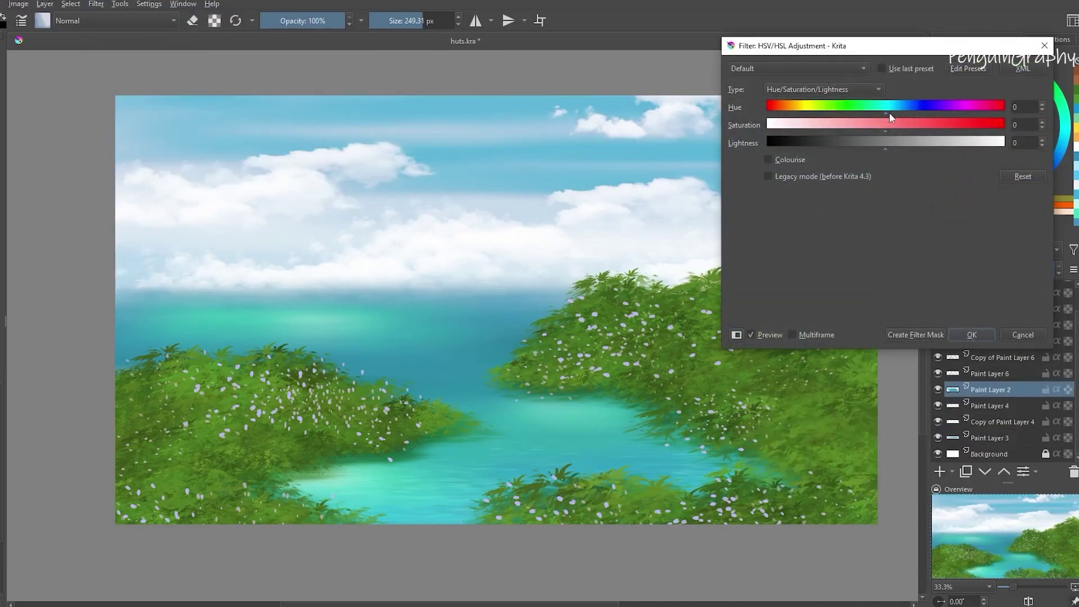
left_click(885, 109)
left_click(951, 334)
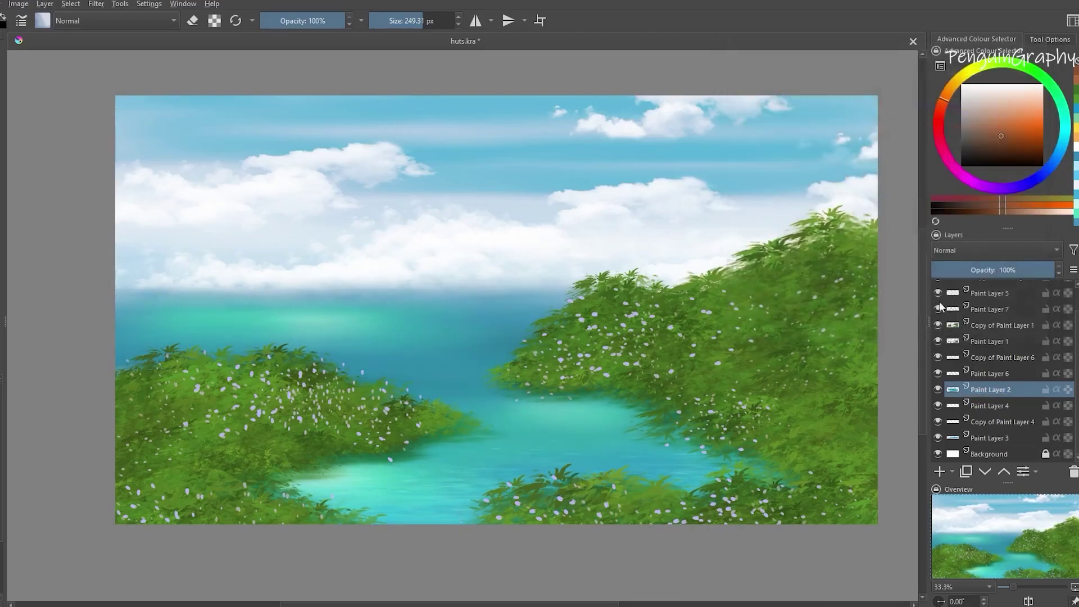
Set Copy of Paint Layer 6 to Screen blending
left_click(1006, 357)
left_click(1007, 250)
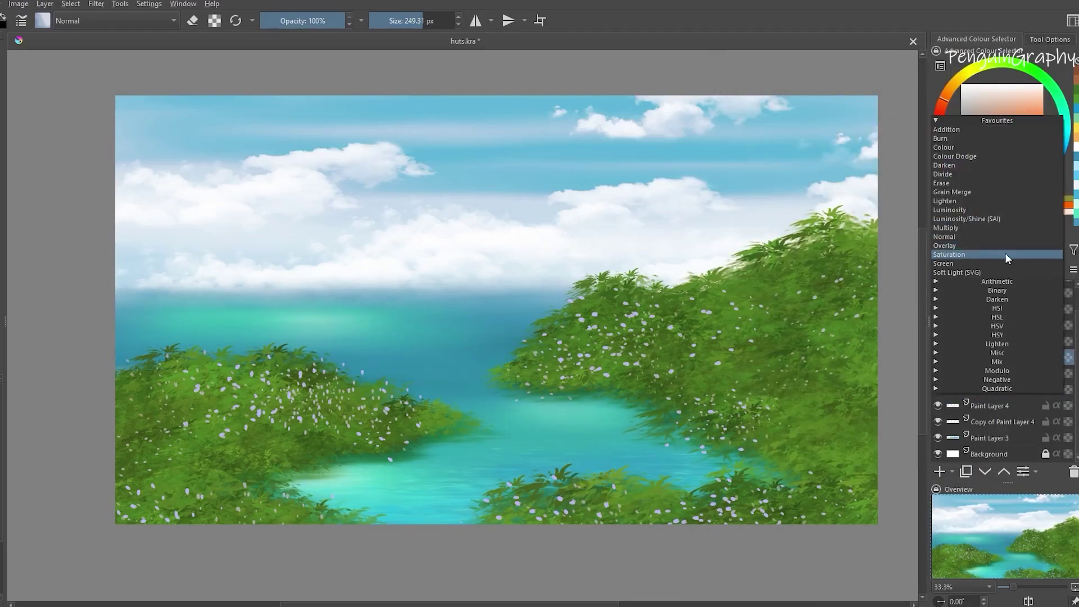
left_click(986, 258)
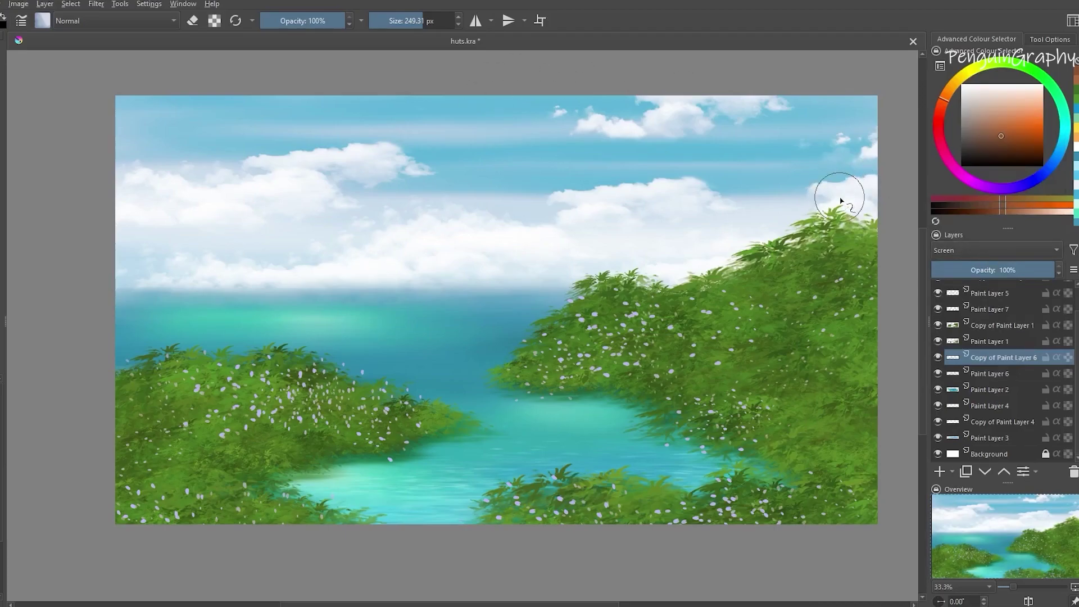
Merge Paint Layer 7 with Copy of Paint Layer 1 so the hill foliage is on one layer
left_click(993, 326)
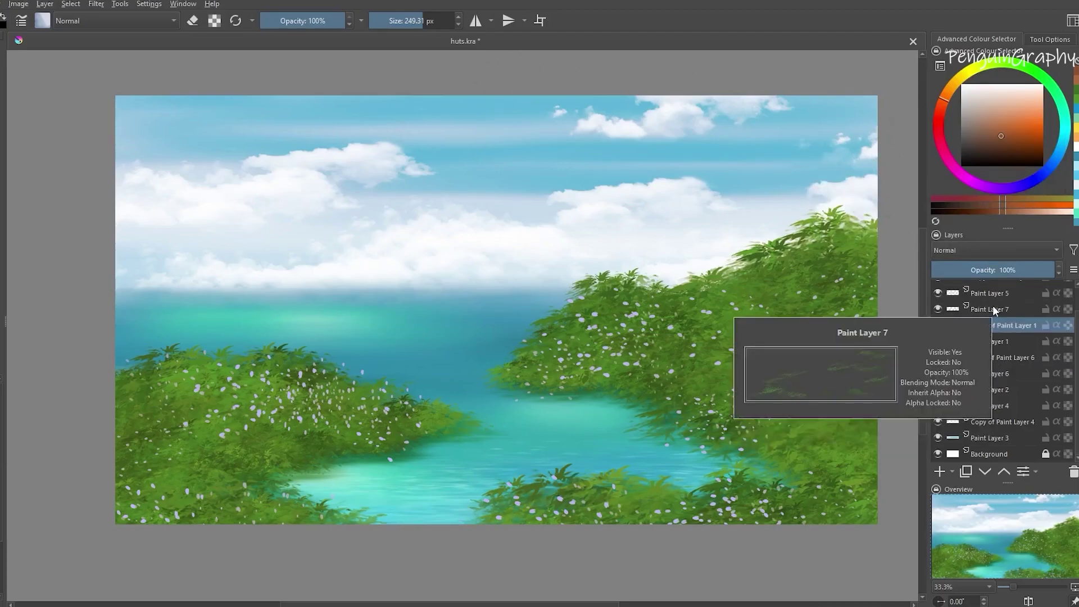
left_click(993, 308)
left_click(993, 325, "shift")
right_click(993, 325)
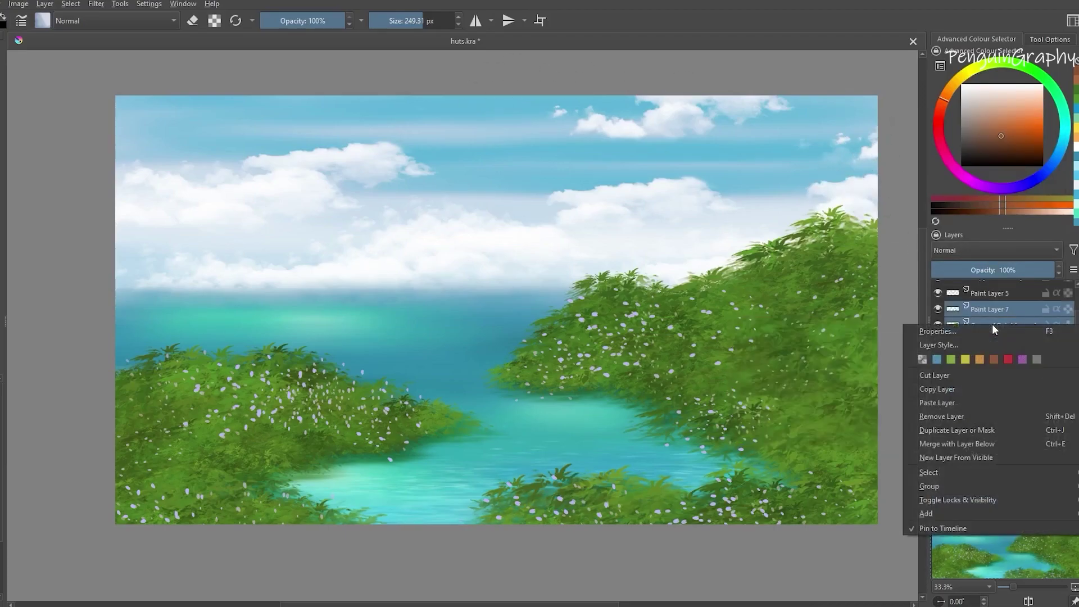
left_click(952, 445)
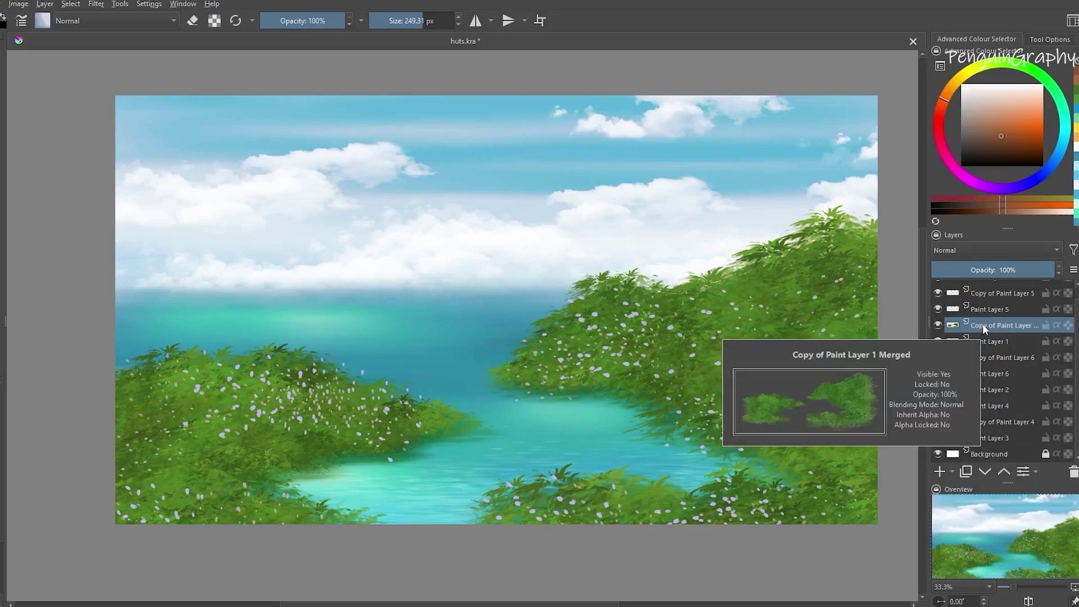
Try shifting the merged hill layer's hue to -43 with an HSV/HSL adjustment, and undo it
left_click(96, 6)
mouse_move(120, 42)
left_click(373, 146)
left_click_drag(888, 112, 859, 115)
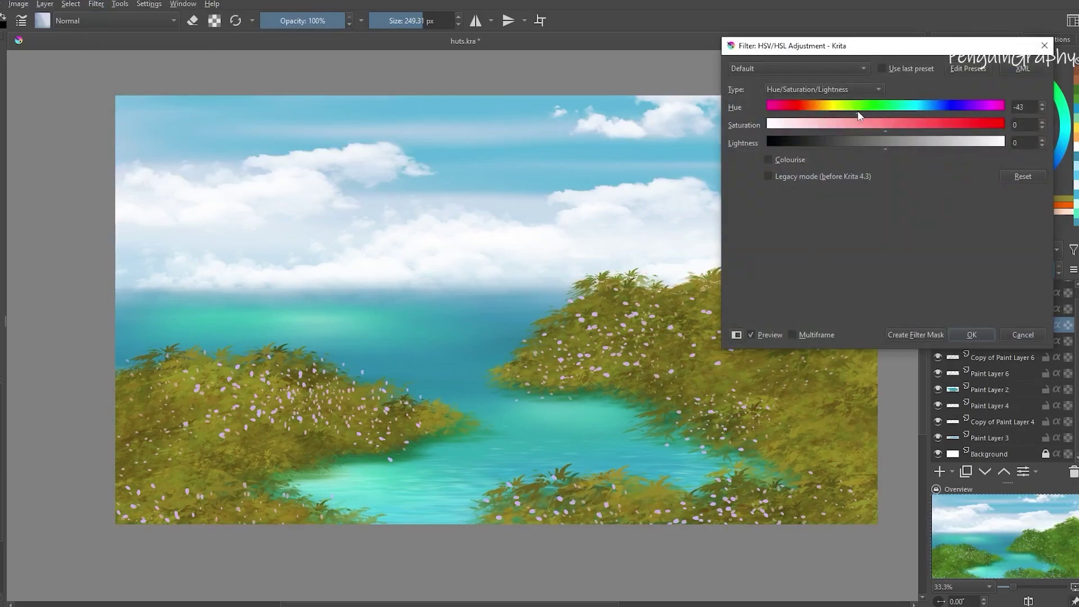
left_click(974, 335)
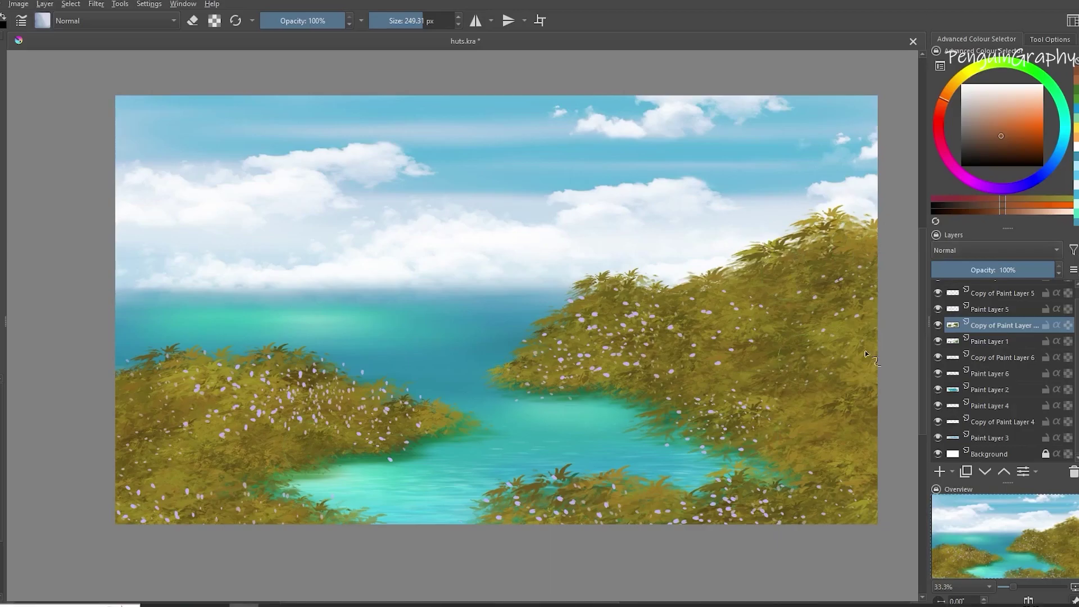
key("ctrl+z")
Adjust the merged hill layer with HSV/HSL at hue 5, saturation 8 and lightness -5
left_click(96, 4)
left_click(353, 141)
mouse_move(889, 116)
left_mouse_down()
mouse_move(909, 113)
mouse_move(885, 131)
mouse_move(894, 130)
mouse_move(889, 110)
left_mouse_up()
left_click_drag(886, 149, 880, 149)
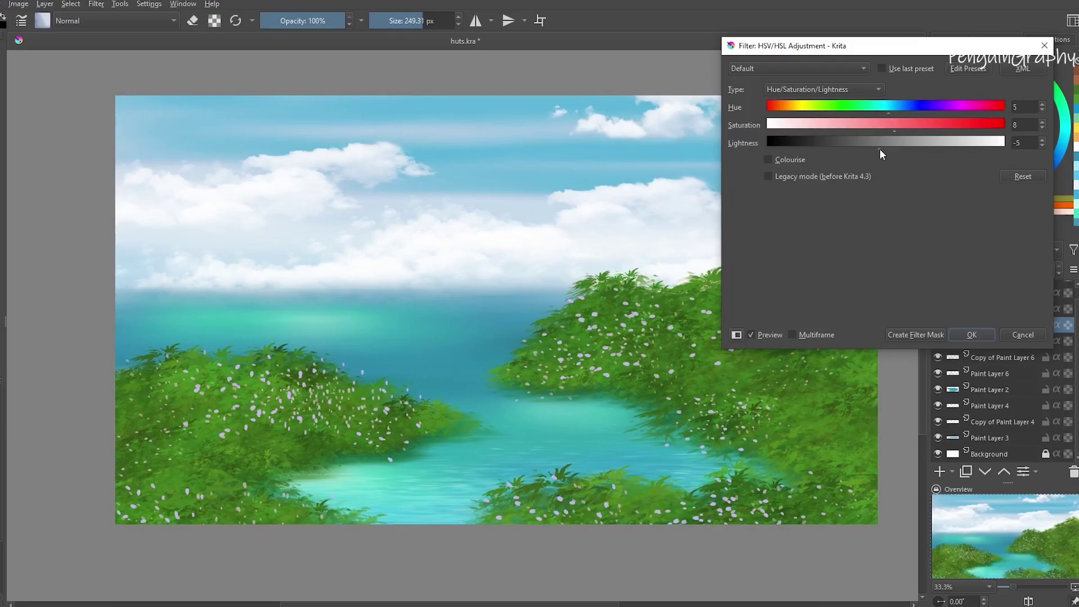
left_click(974, 335)
Increase the hills' contrast with an S-shaped RGBA colour adjustment curve, placing its upper point at input 140, output 144
left_click(95, 9)
mouse_move(141, 43)
left_click(349, 72)
left_click_drag(875, 197, 907, 176)
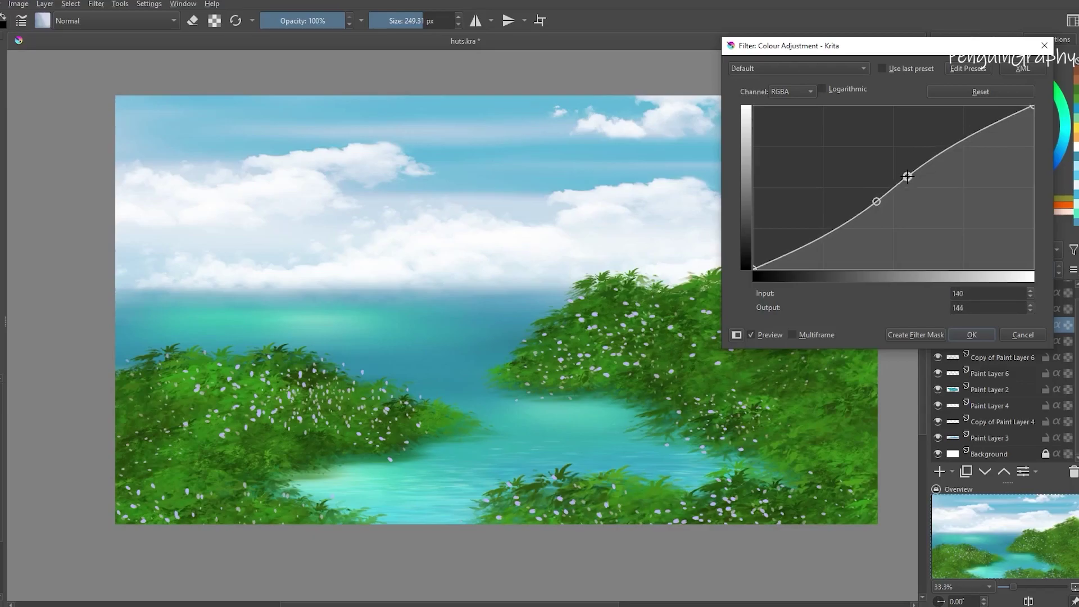
left_click(972, 334)
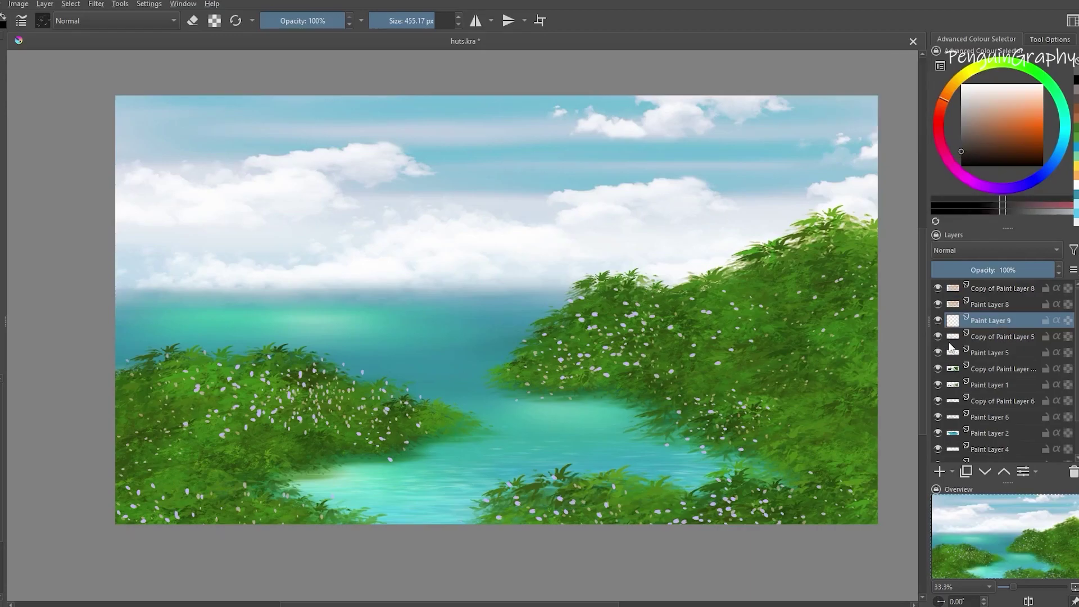
Stamp small flying birds across the cloudy sky on Paint Layer 9 with the bird brush at 455.17 px
left_click(210, 213)
left_click(321, 224)
left_click(382, 239)
left_click(433, 127)
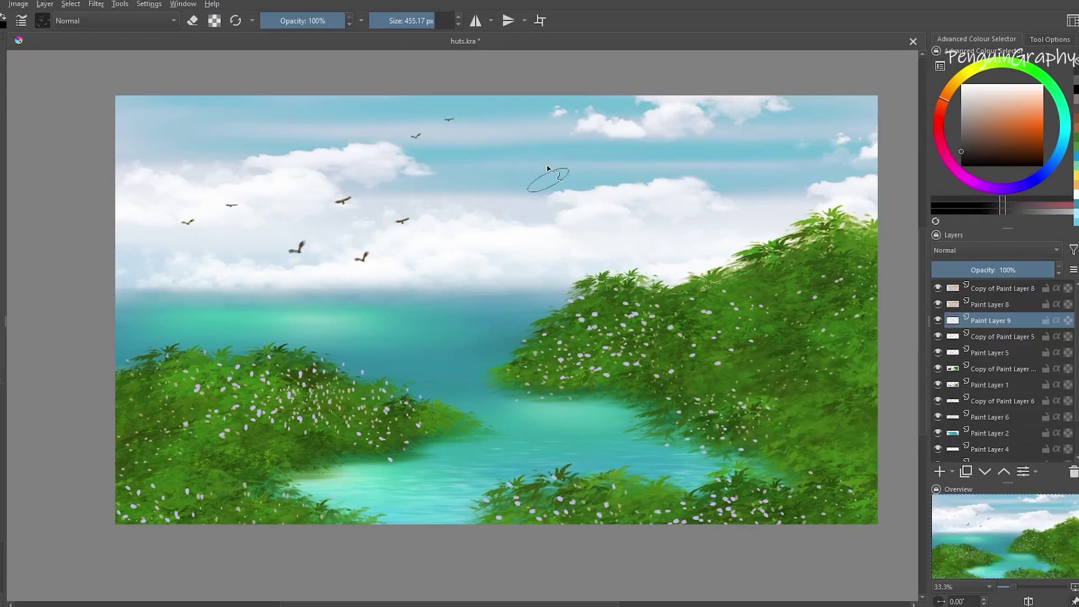
Switch to another brush in eraser mode at 93.92 px and erase two birds in the middle of the flock
left_click(44, 20)
scroll(151, 259, "down", 5)
left_click(143, 276)
left_click(192, 20)
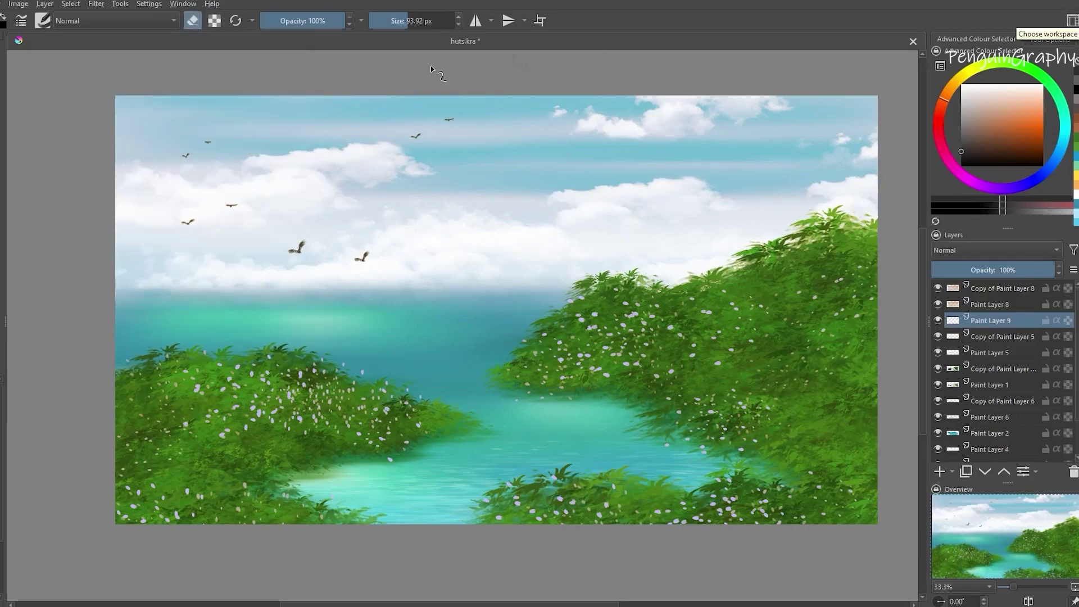
Transform the birds on Paint Layer 9, stretching the flock wider and taller and shifting it toward the sky's upper-left area
key("ctrl+t")
left_click_drag(454, 190, 531, 190)
left_click_drag(356, 263, 355, 291)
left_click_drag(510, 269, 468, 259)
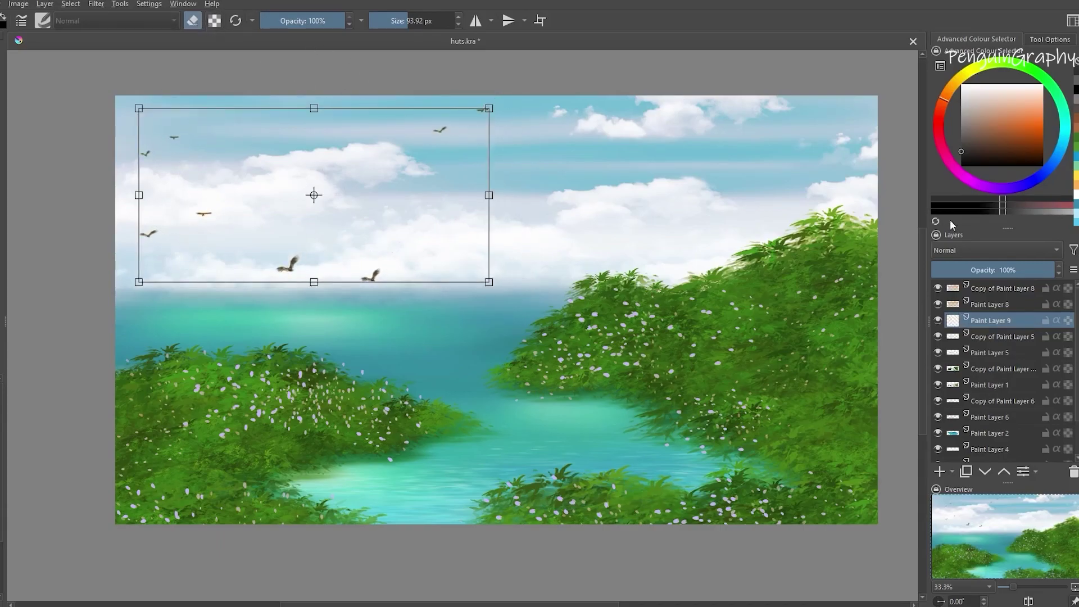
key("Return")
left_click(981, 252)
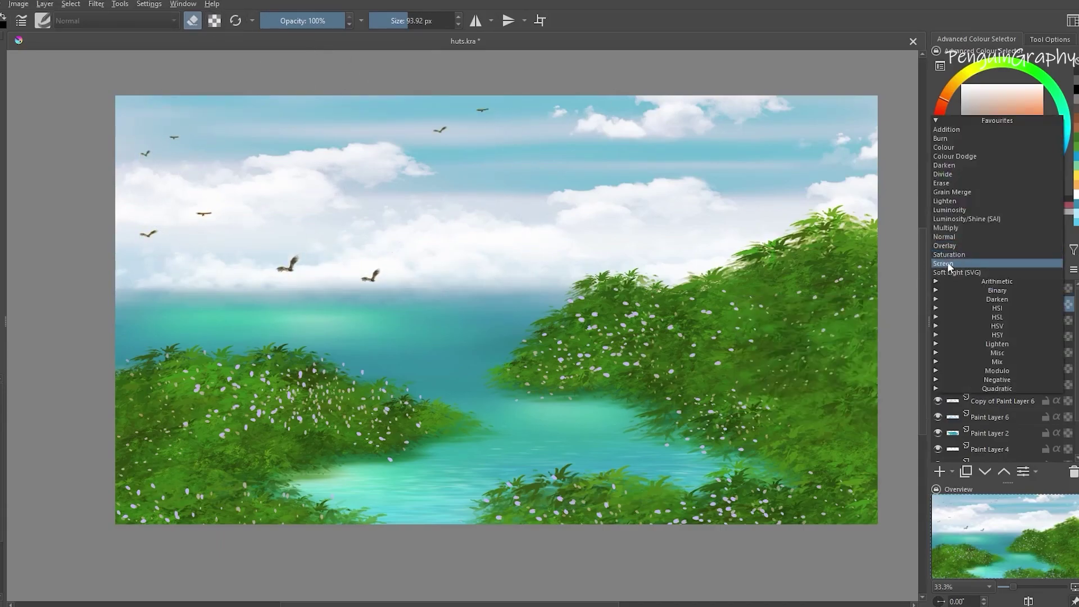
left_click(948, 264)
key("ctrl+z")
Try Soft Light blending on the bird layer Paint Layer 9, and set it to Multiply instead
left_click(1002, 318)
left_click(980, 252)
left_click(955, 273)
left_click(981, 250)
left_click(969, 209)
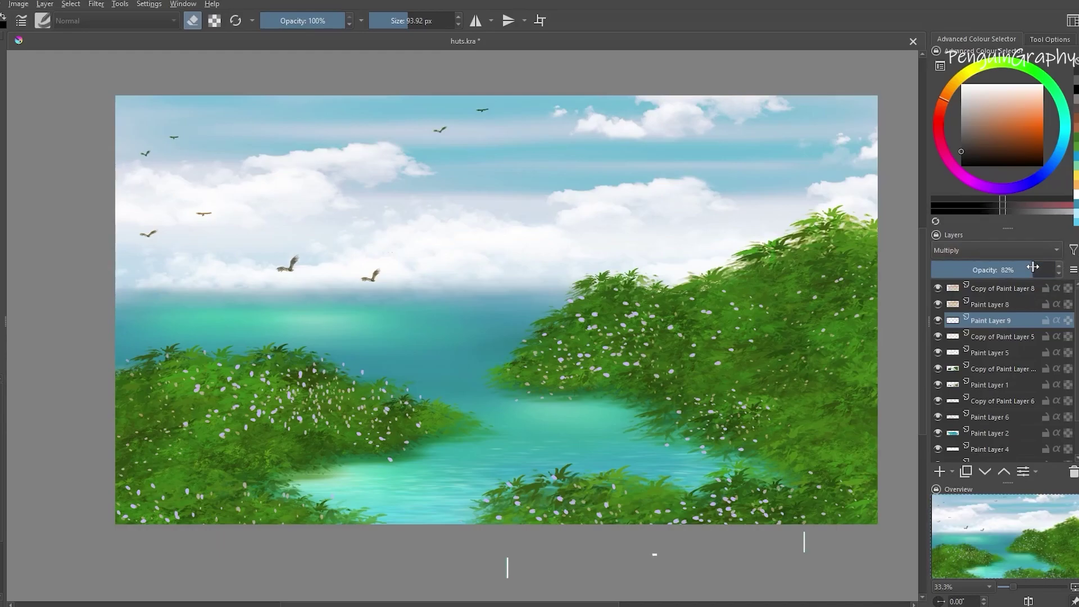
Try an HSV/HSL adjustment on the birds with hue -79, saturation 23 and lightness -30, and close the filter
left_click(96, 5)
mouse_move(113, 45)
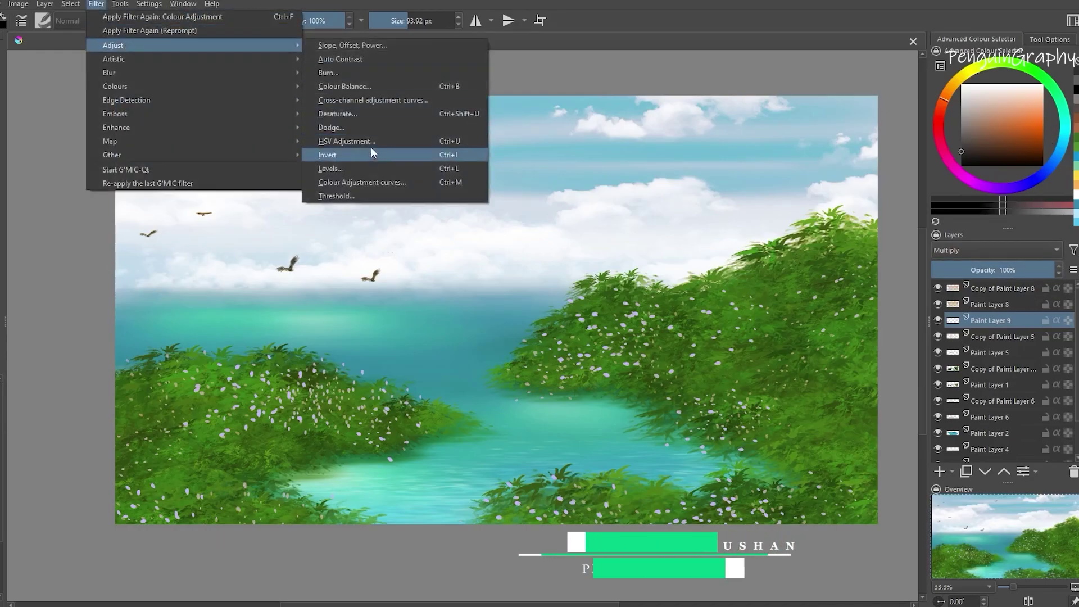
left_click(374, 152)
left_click_drag(887, 129, 931, 130)
mouse_move(847, 143)
left_mouse_down()
mouse_move(906, 149)
mouse_move(919, 124)
mouse_move(865, 158)
left_mouse_up()
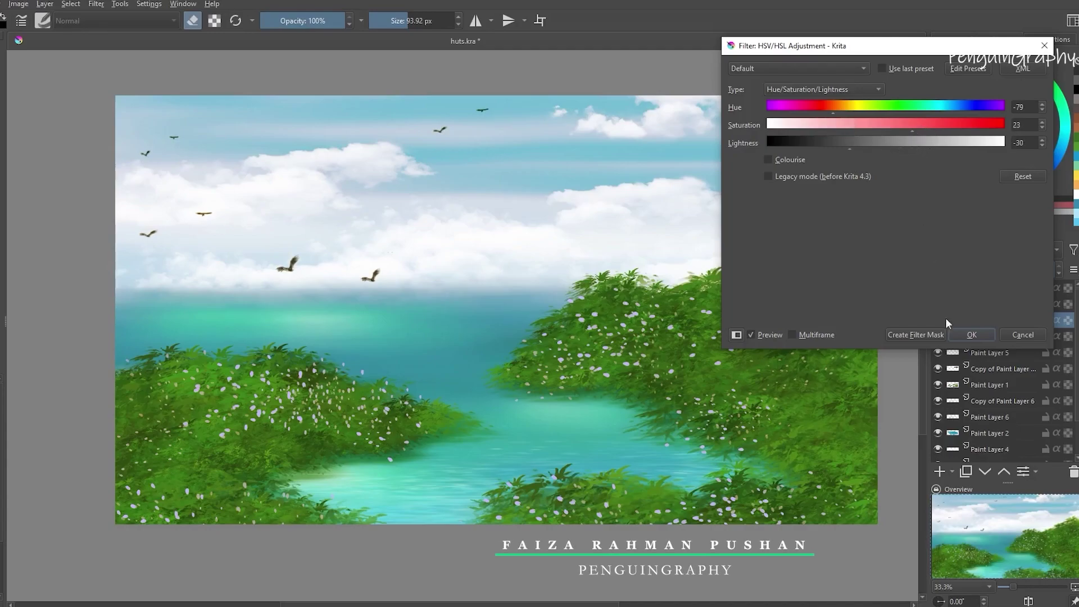
left_click(1045, 46)
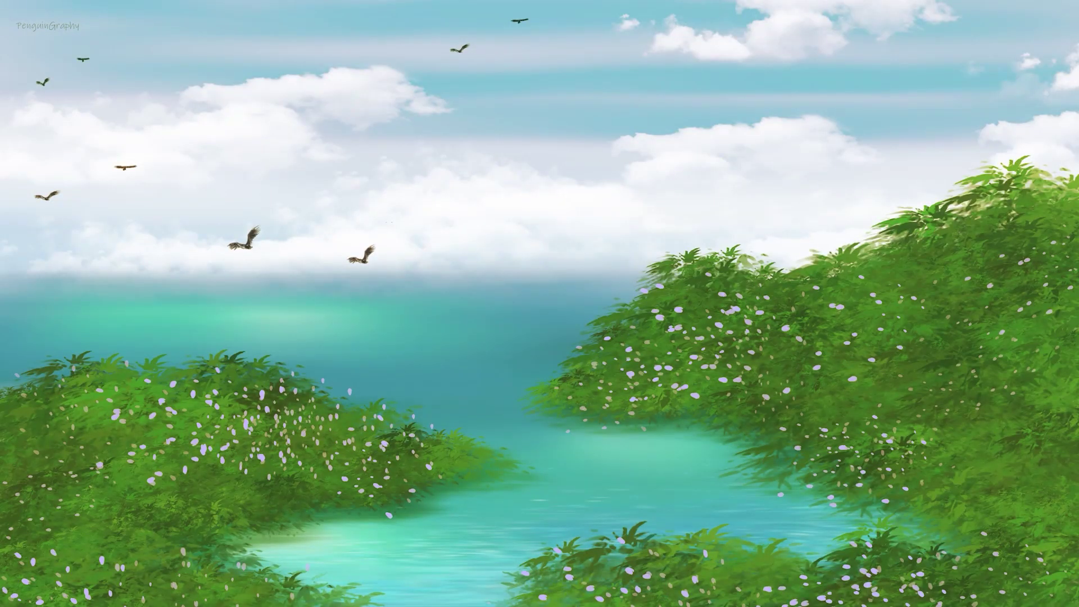